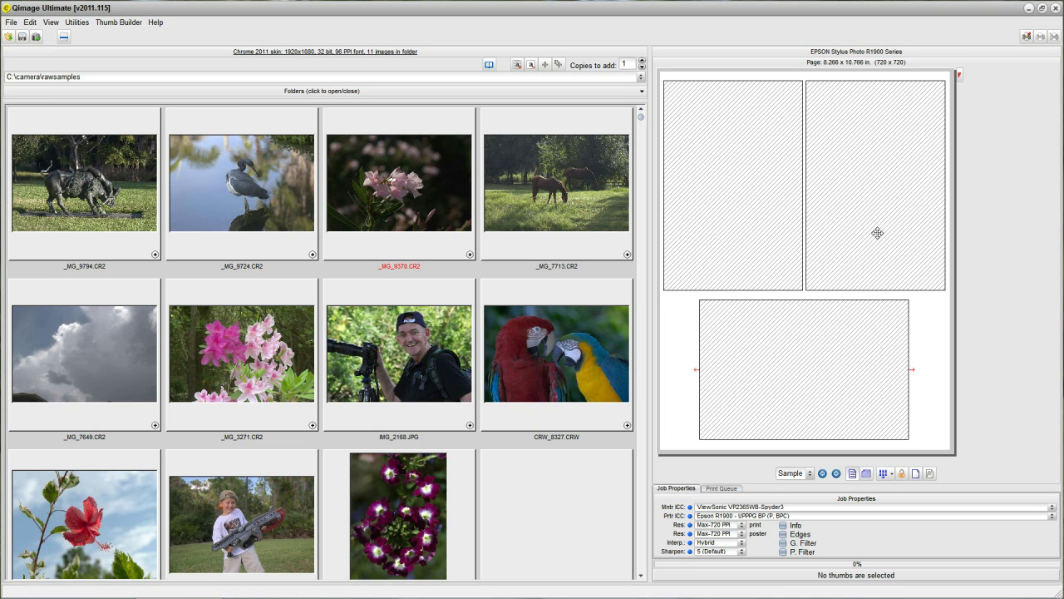
# Step: Compare the 4x5, 3.5x5 and 5x7 print sizes, then settle on 4.00 x 6.00
pyautogui.click(983, 216)
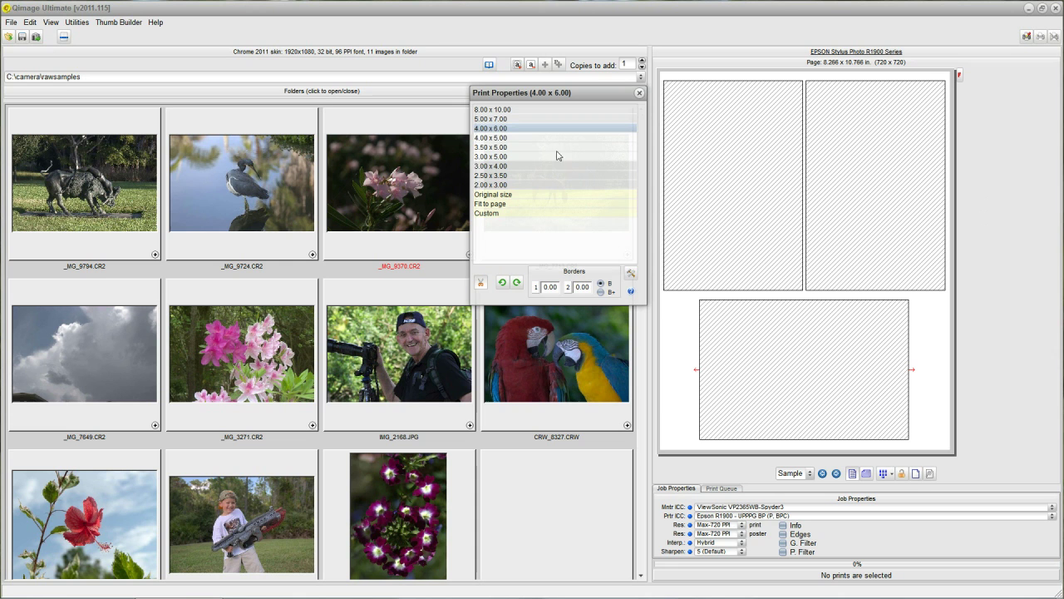
pyautogui.click(513, 139)
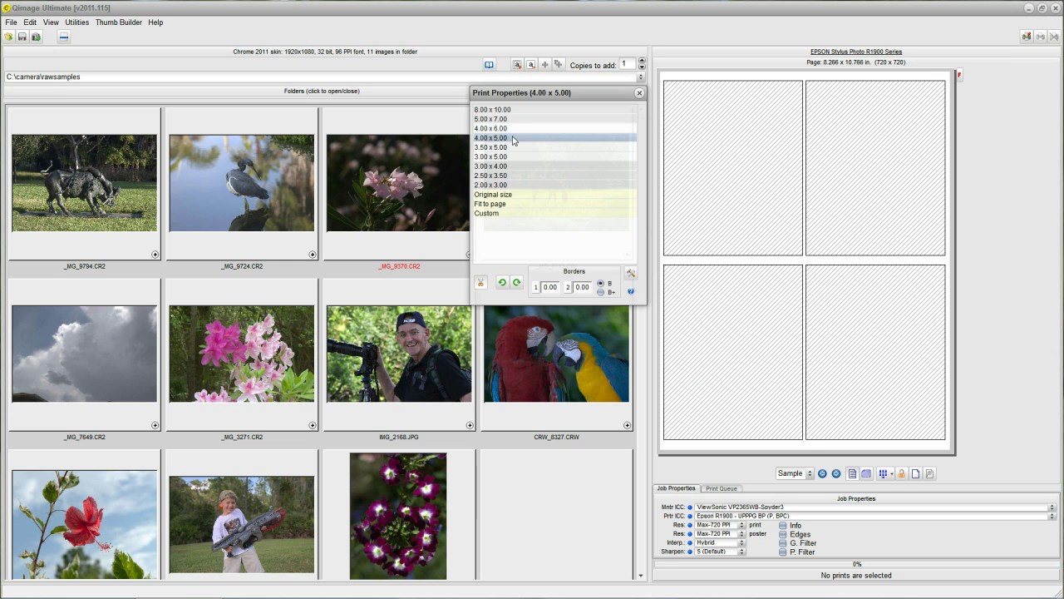
pyautogui.click(513, 148)
pyautogui.click(513, 129)
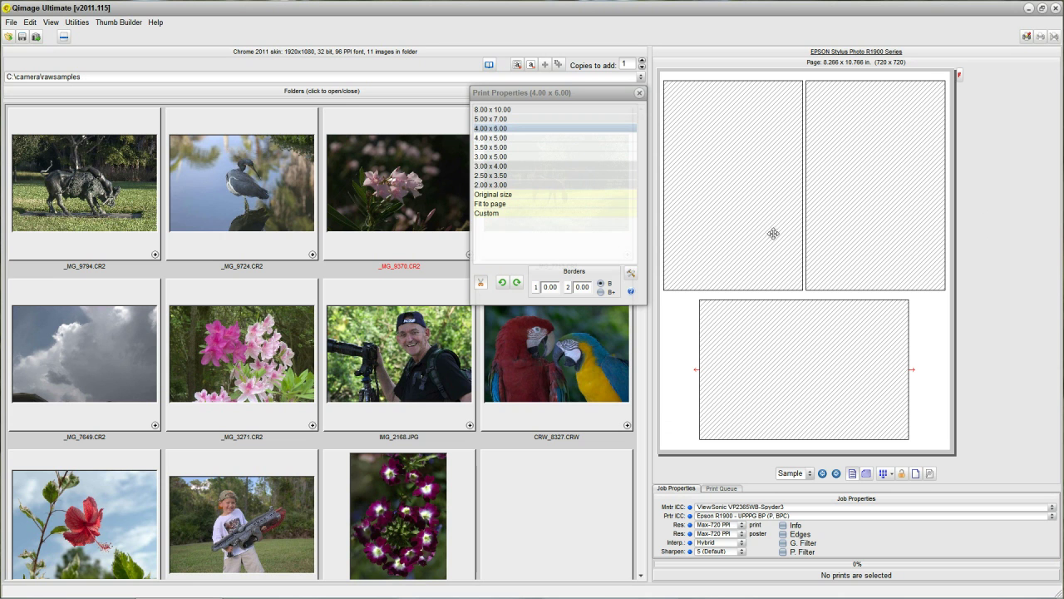
pyautogui.click(511, 120)
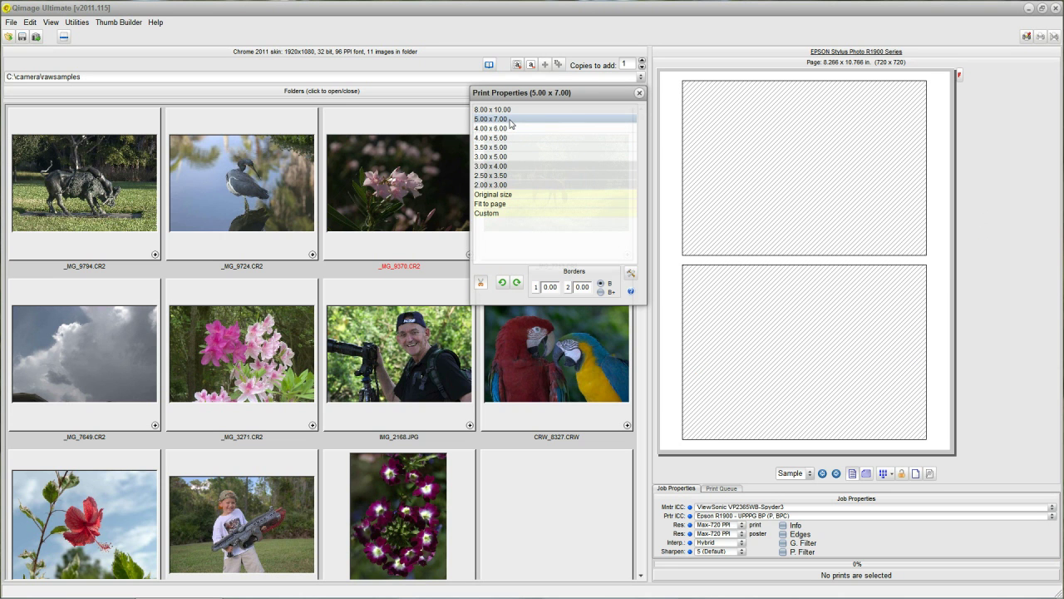
pyautogui.click(511, 129)
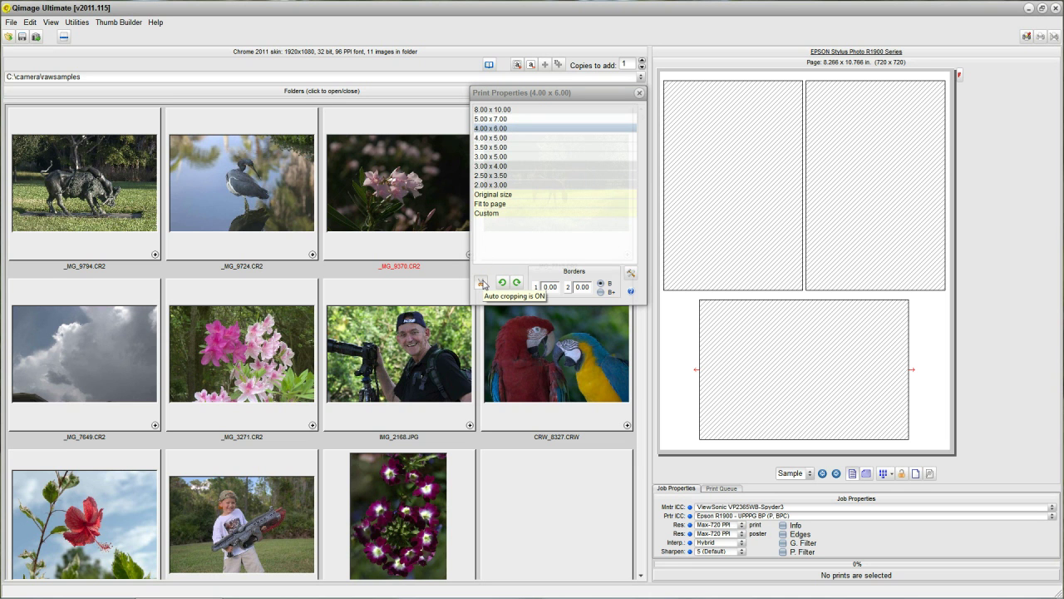
pyautogui.click(506, 122)
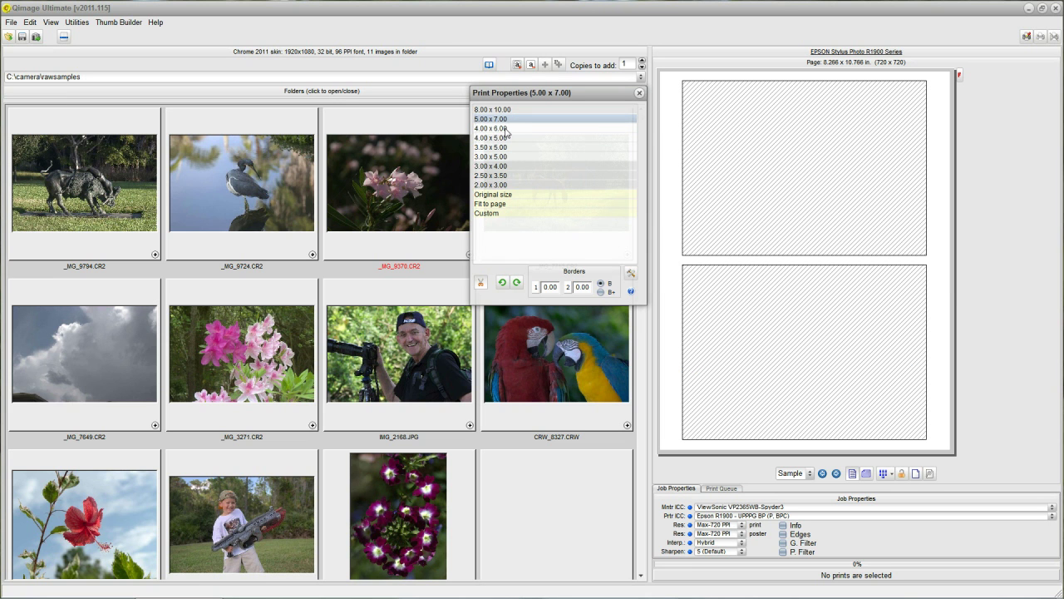
pyautogui.click(506, 130)
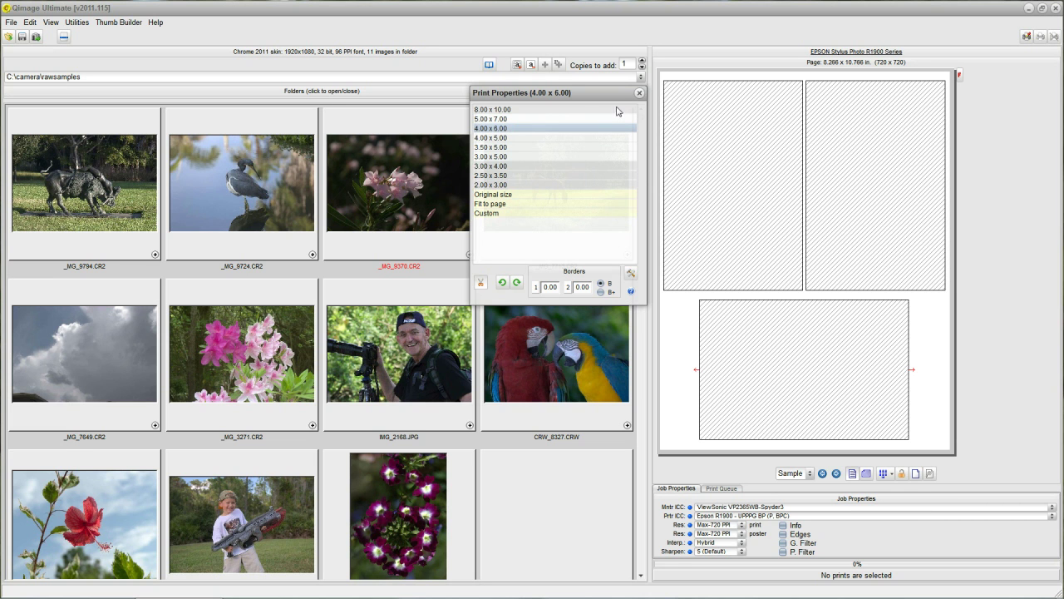
pyautogui.click(640, 95)
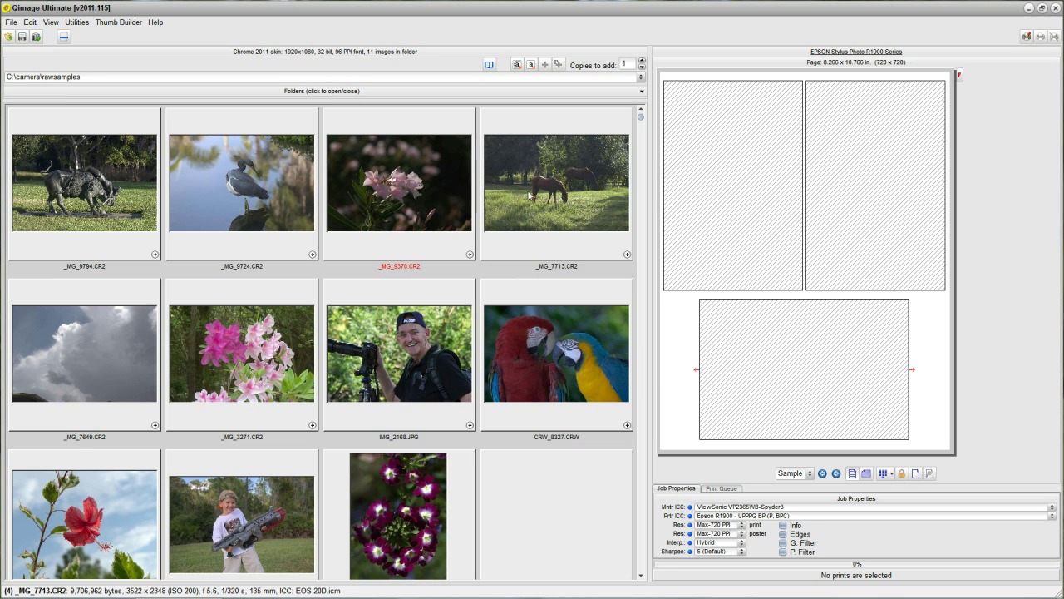
# Step: Add the statue, heron, horses, parrot and boy photos as 4x6 prints
pyautogui.click(277, 193)
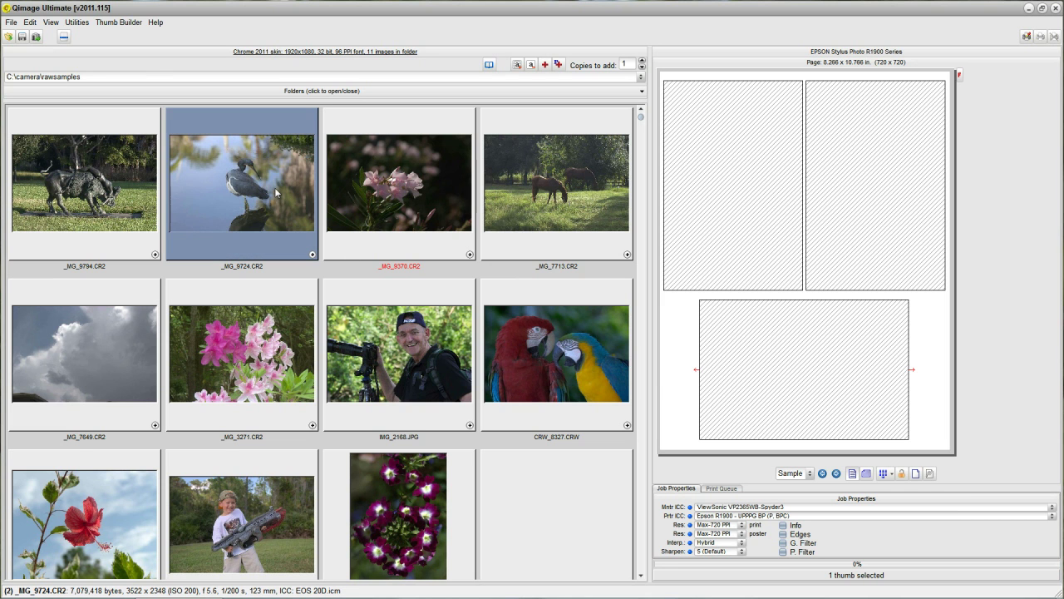
pyautogui.click(117, 197)
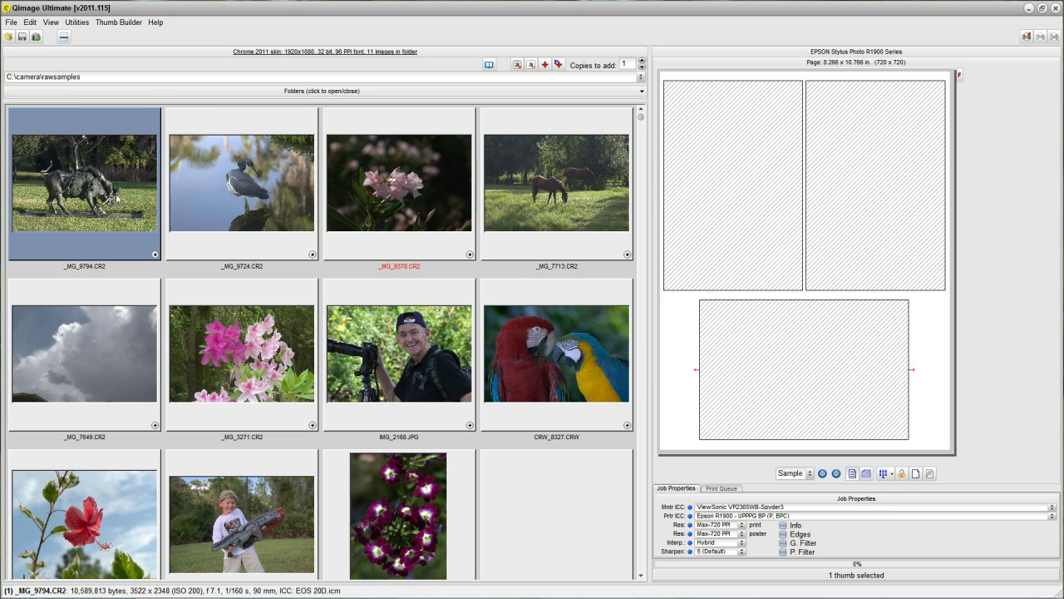
pyautogui.click(155, 256)
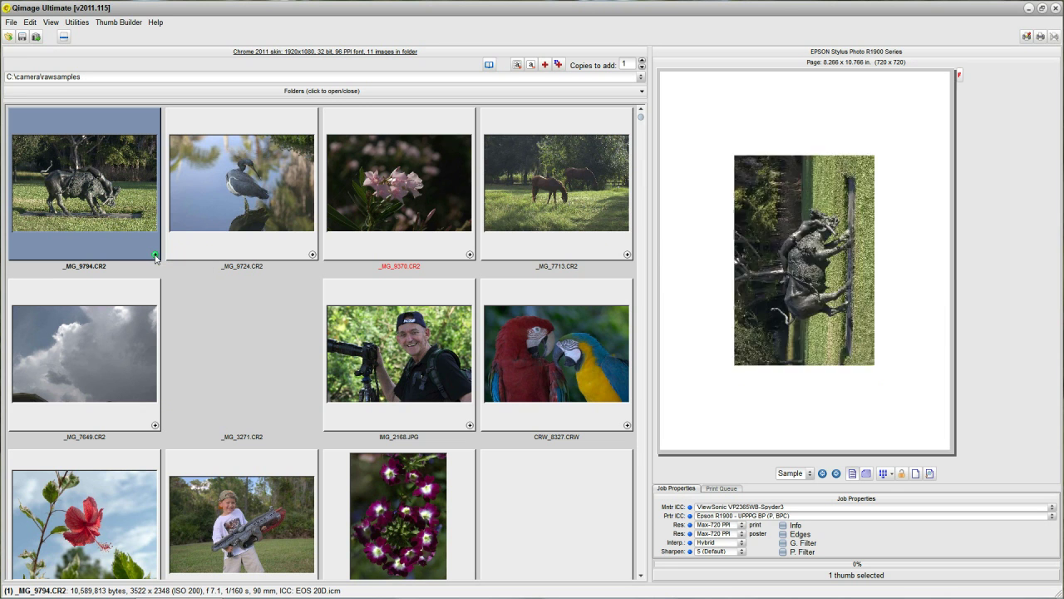
pyautogui.click(312, 255)
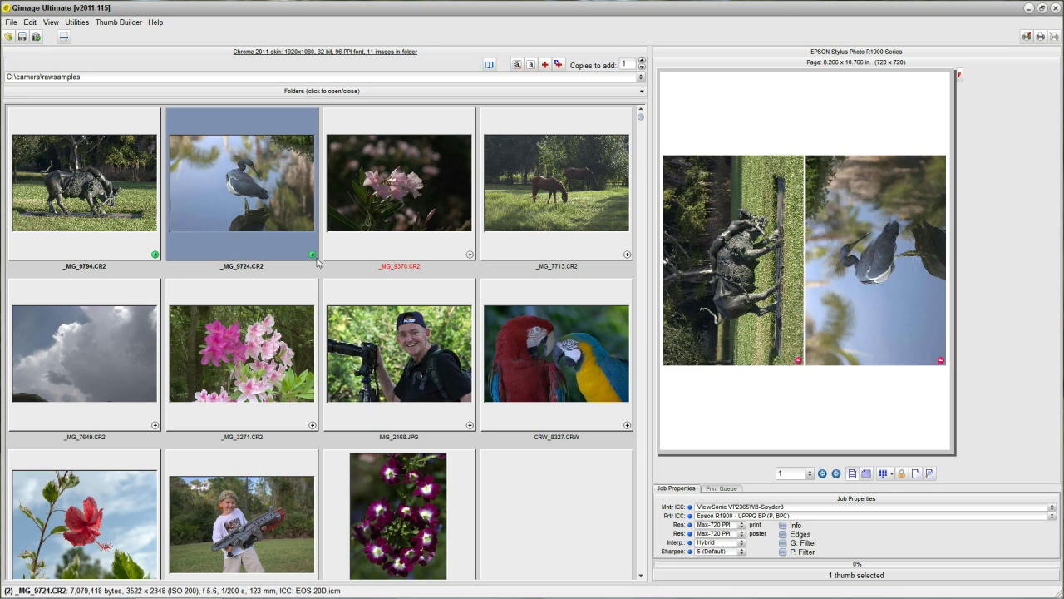
pyautogui.click(628, 256)
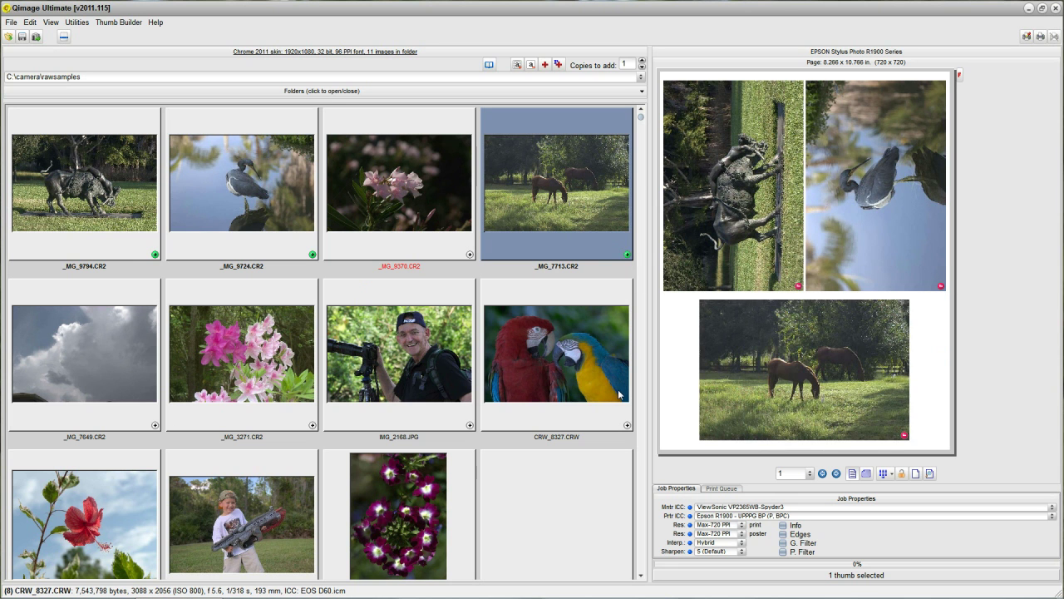
pyautogui.click(628, 425)
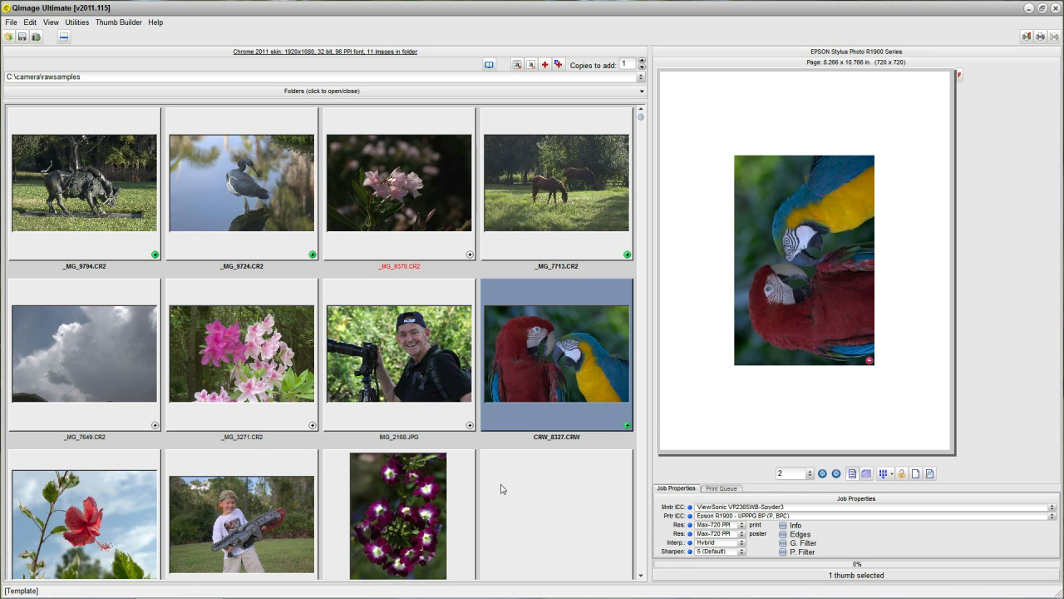
pyautogui.scroll(-1, 285, 475)
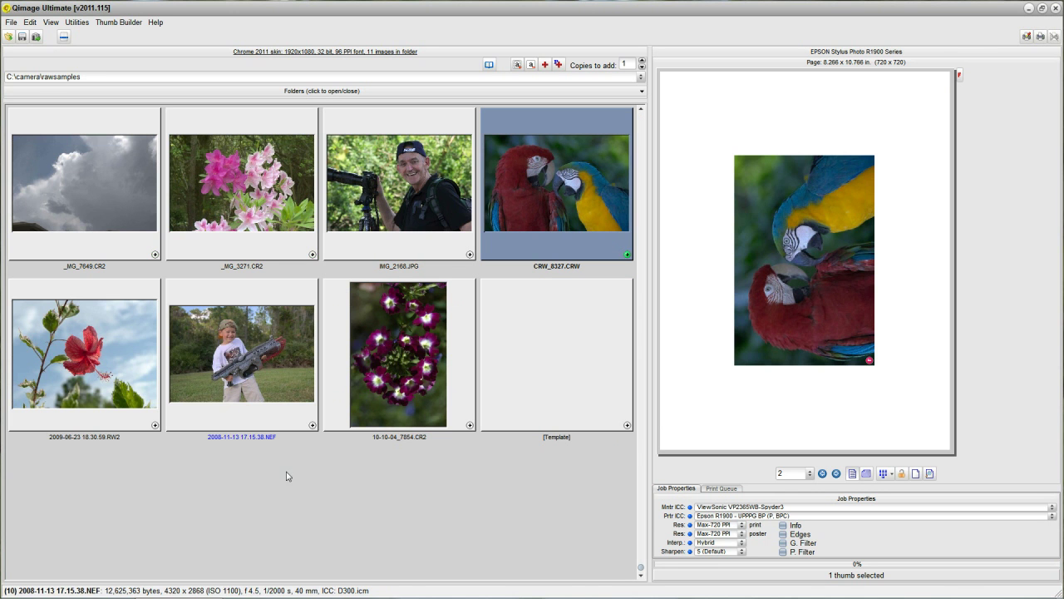
pyautogui.click(313, 424)
pyautogui.scroll(1, 316, 428)
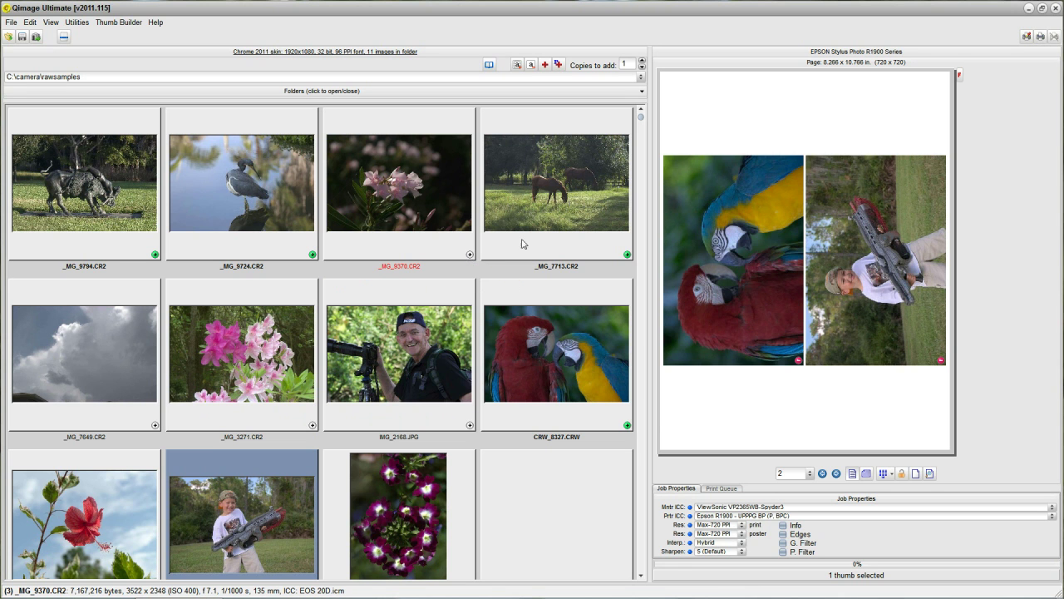
# Step: Clear the queue, select all eleven photos, and open Preview/Add to Queue on them
pyautogui.rightClick(756, 147)
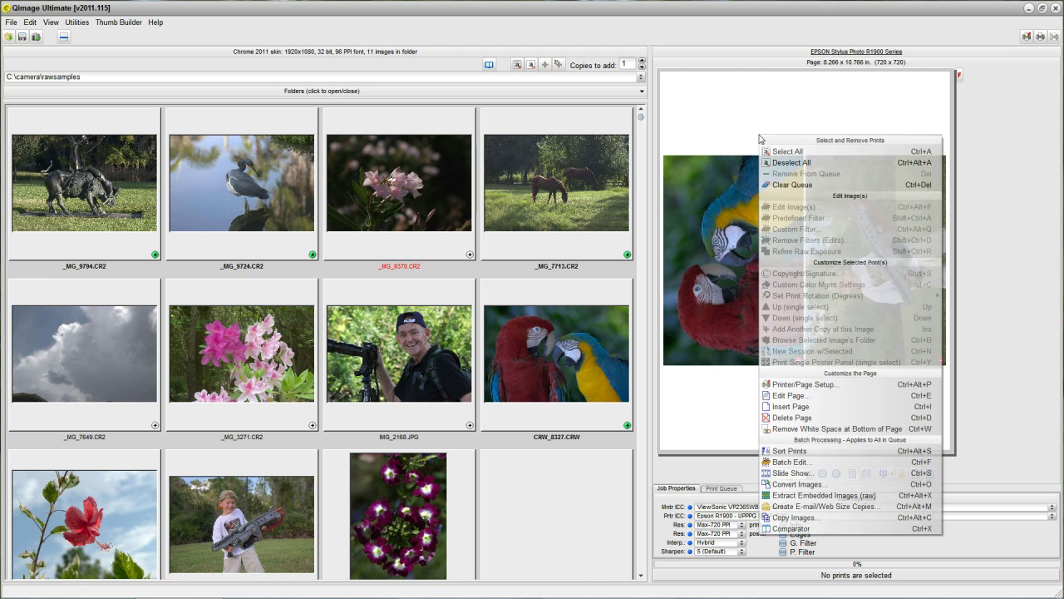
pyautogui.click(783, 188)
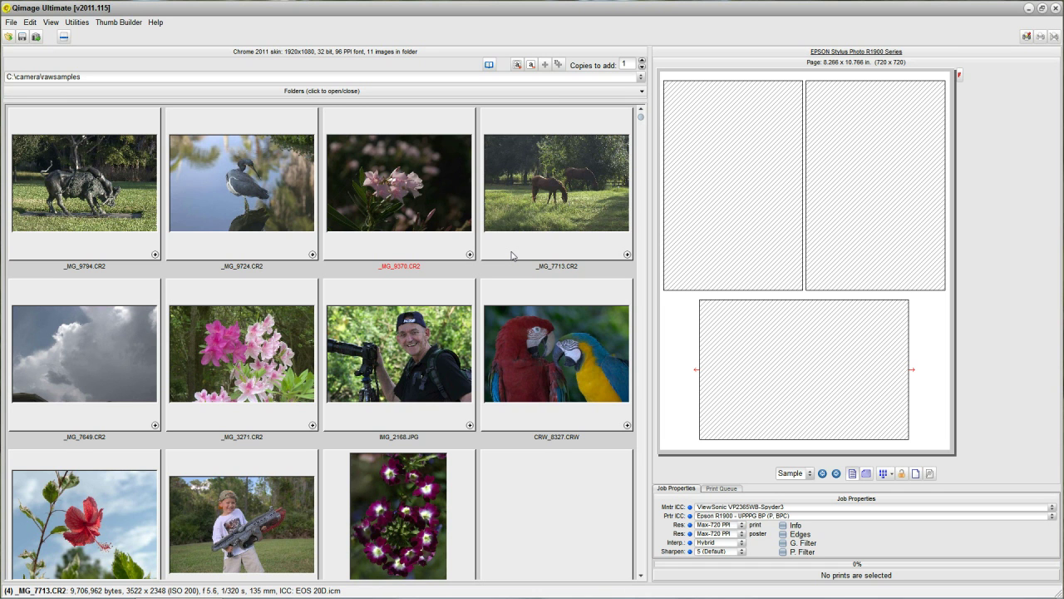
pyautogui.click(261, 122)
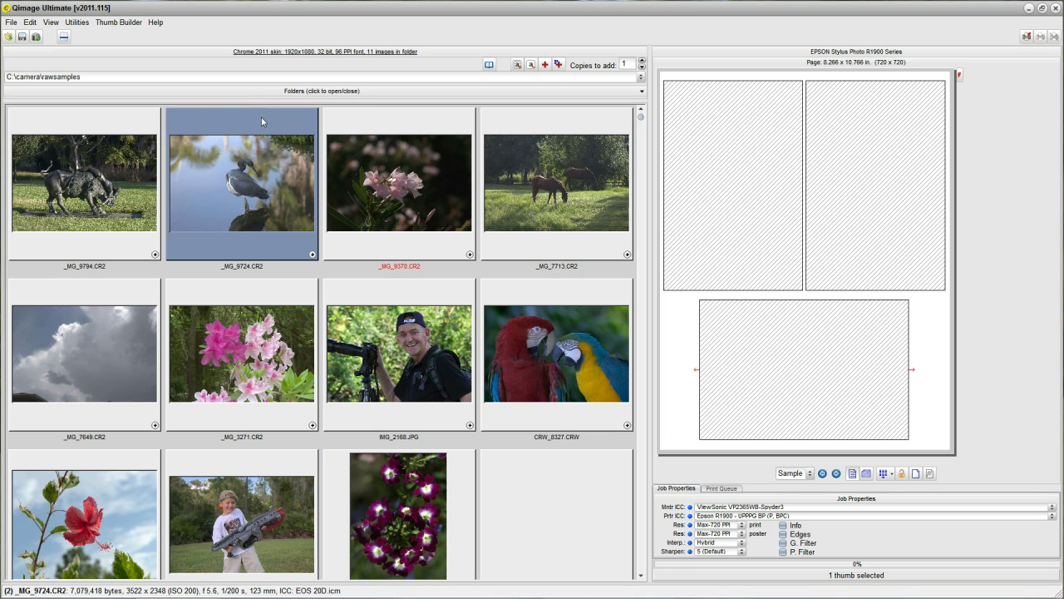
pyautogui.click(517, 65)
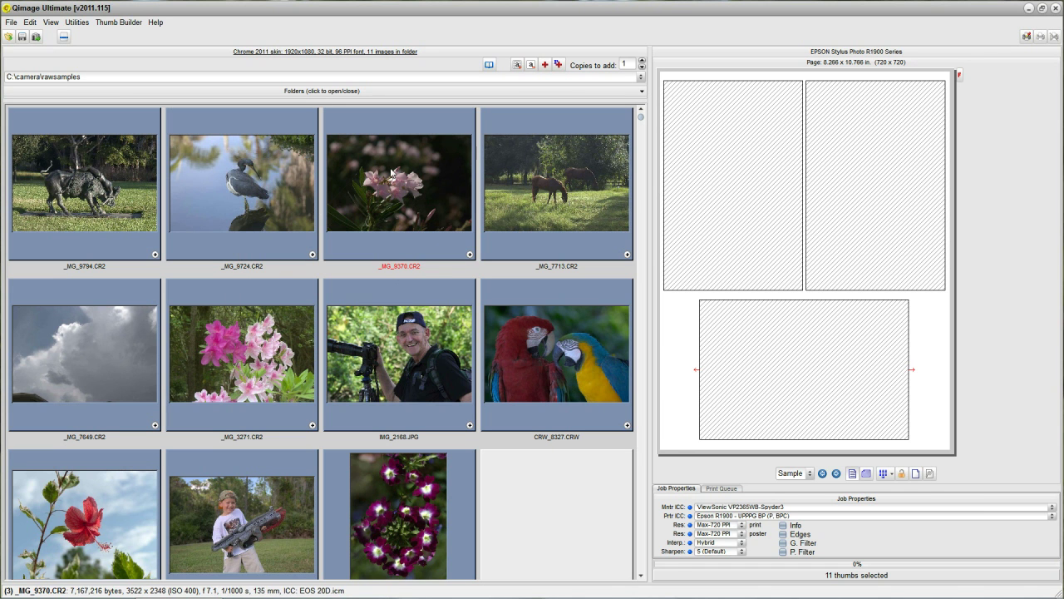
pyautogui.click(559, 66)
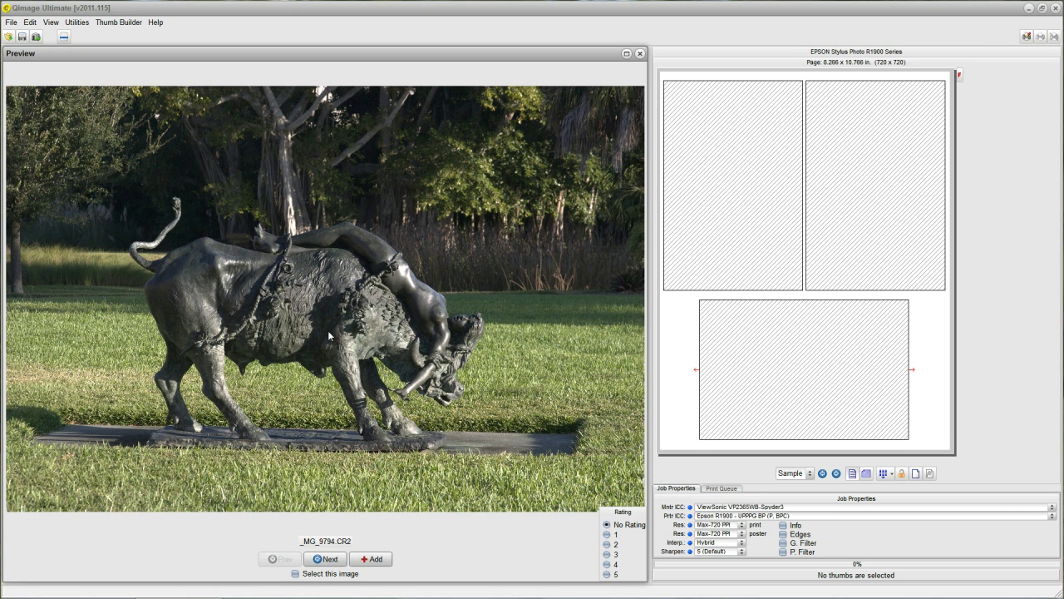
# Step: In Preview, add the heron, horses and pink azalea _MG_3271.CR2, then close Preview
pyautogui.click(326, 558)
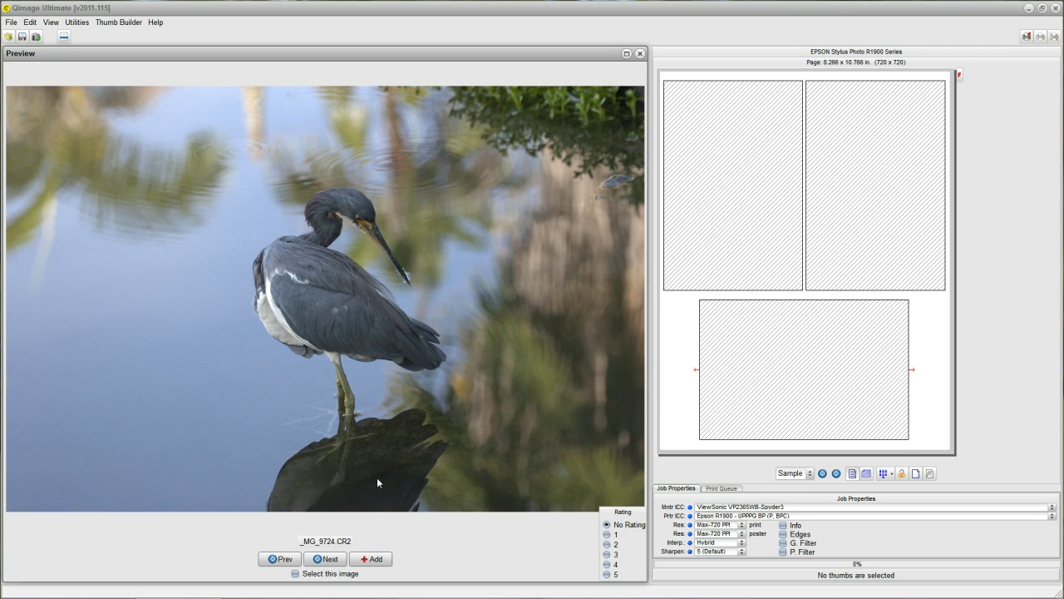
pyautogui.click(373, 557)
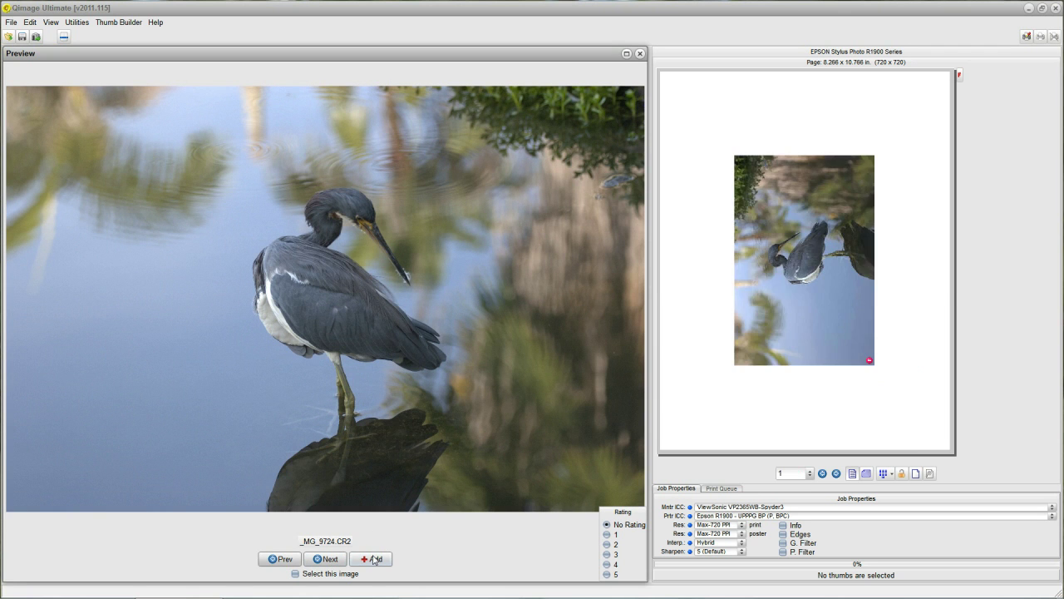
pyautogui.click(321, 559)
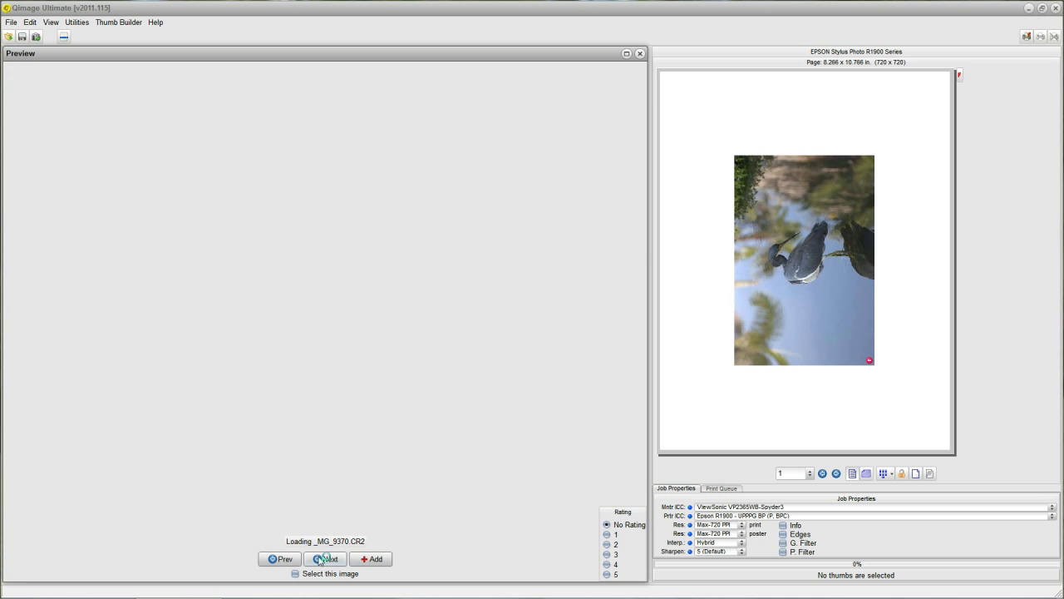
pyautogui.click(326, 559)
pyautogui.click(375, 562)
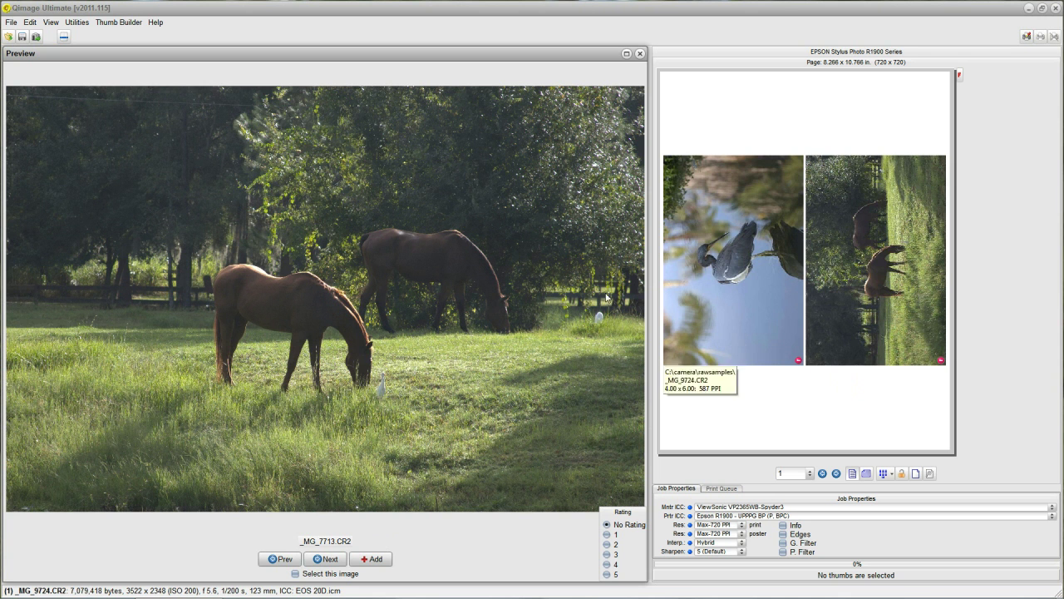
pyautogui.click(329, 560)
pyautogui.click(329, 560)
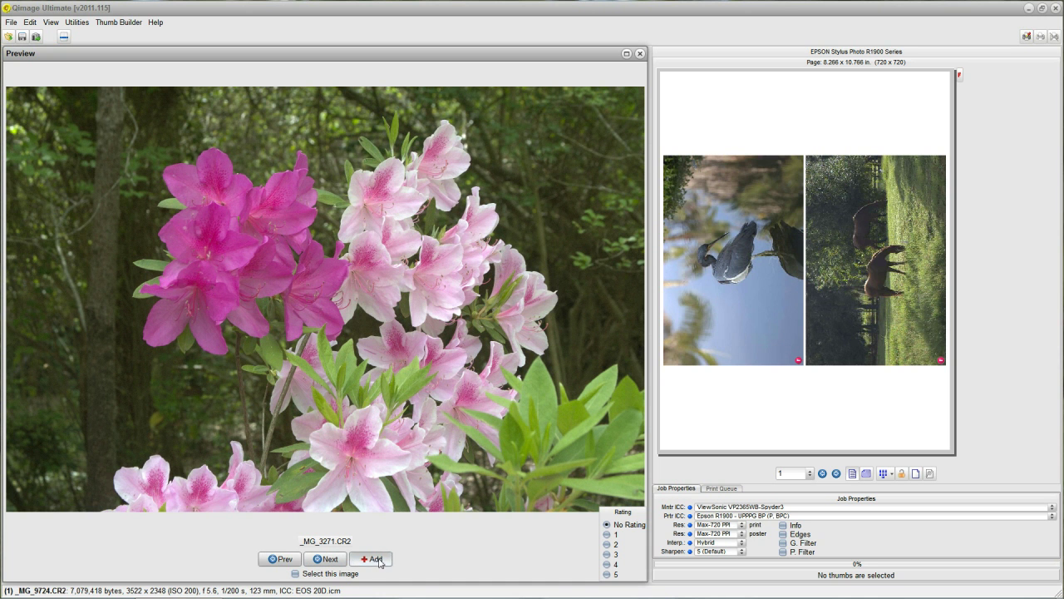
pyautogui.click(375, 559)
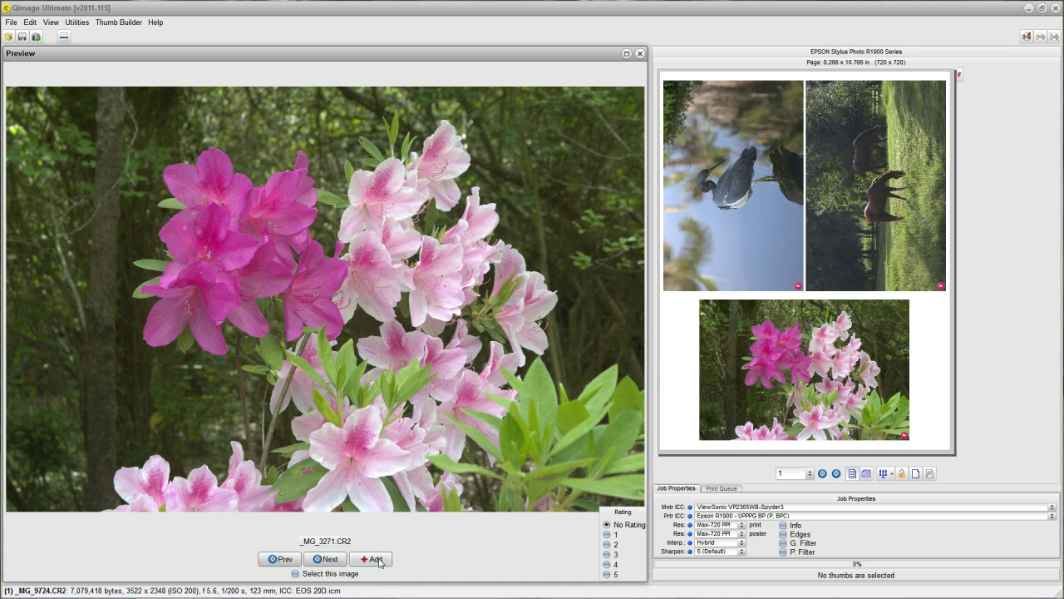
pyautogui.click(639, 54)
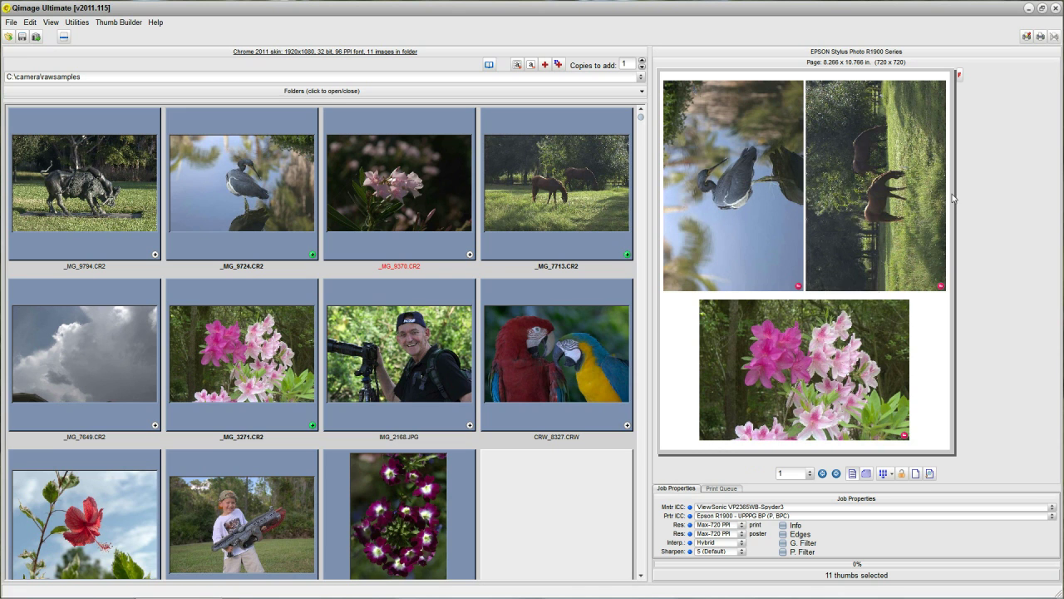
# Step: Clear all prints from the page and select the bronze bull statue thumbnail
pyautogui.click(430, 168)
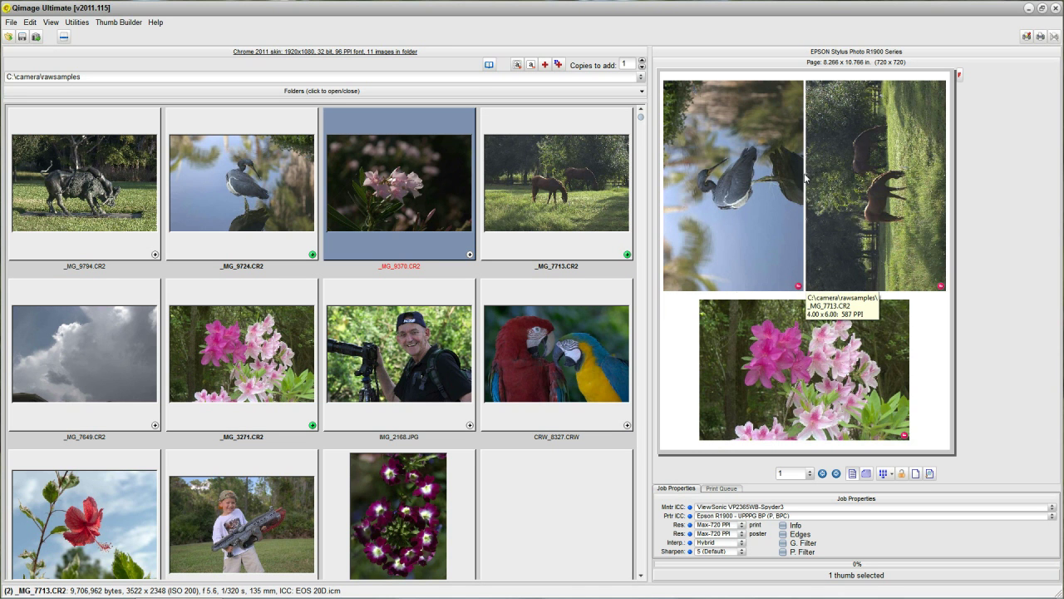
pyautogui.rightClick(756, 163)
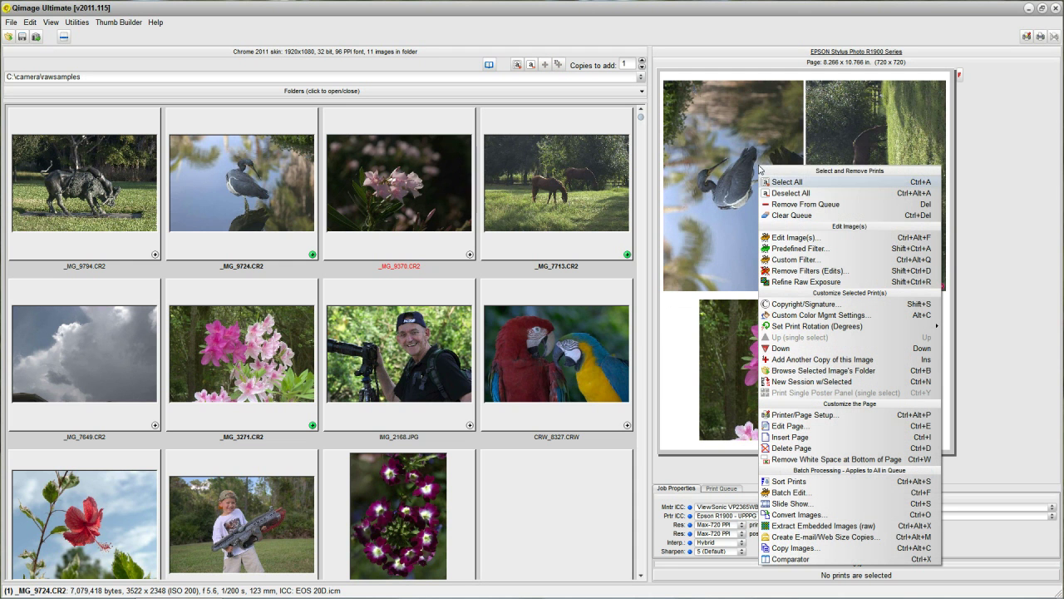
pyautogui.click(779, 216)
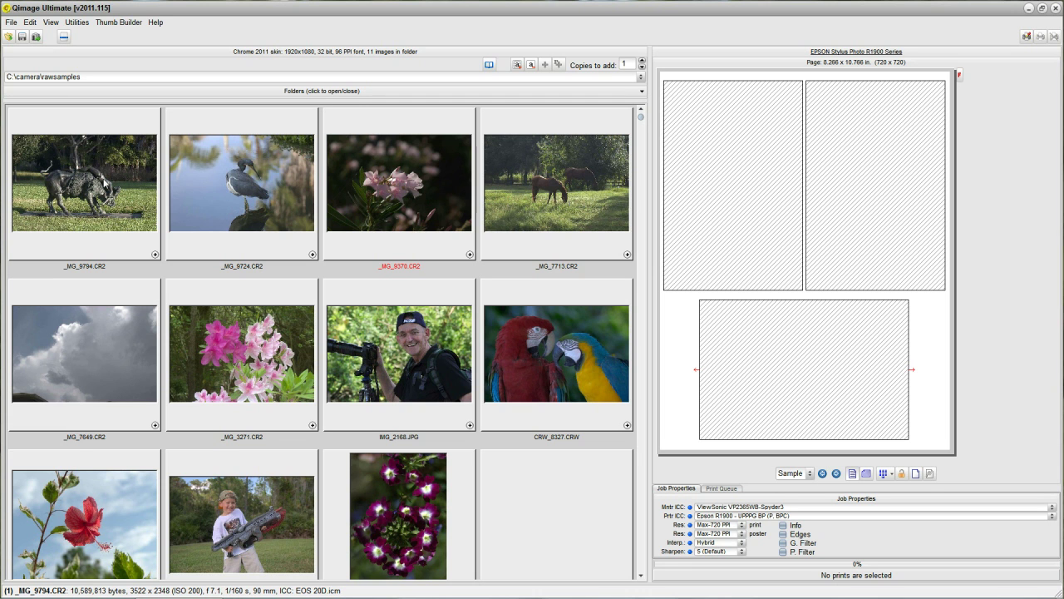
pyautogui.click(84, 183)
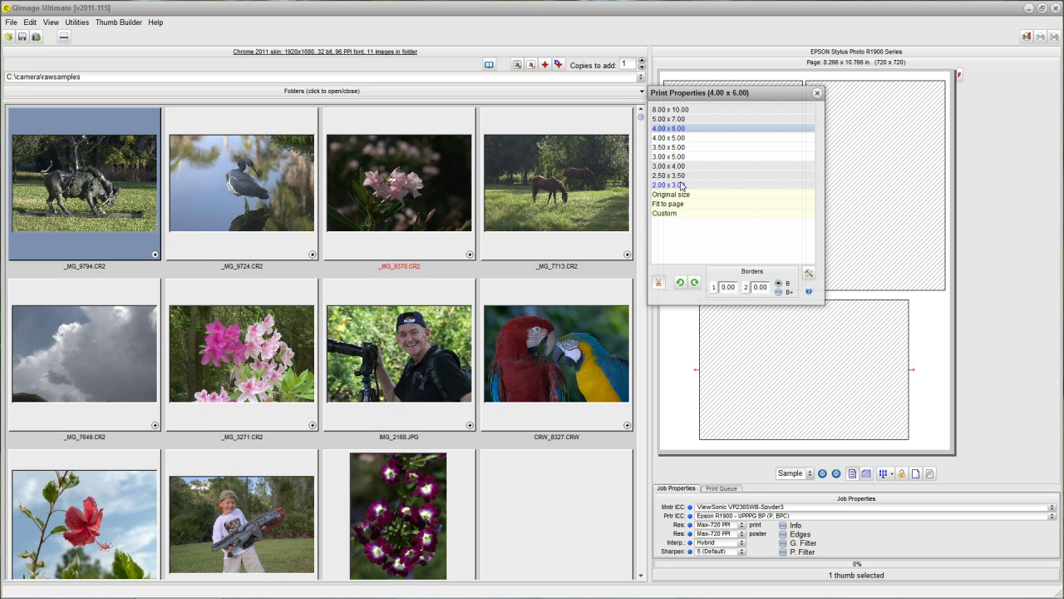
# Step: Add the heron at 5x7 and photographer IMG_2168 at 4x6 and 2x3
pyautogui.press('Right')
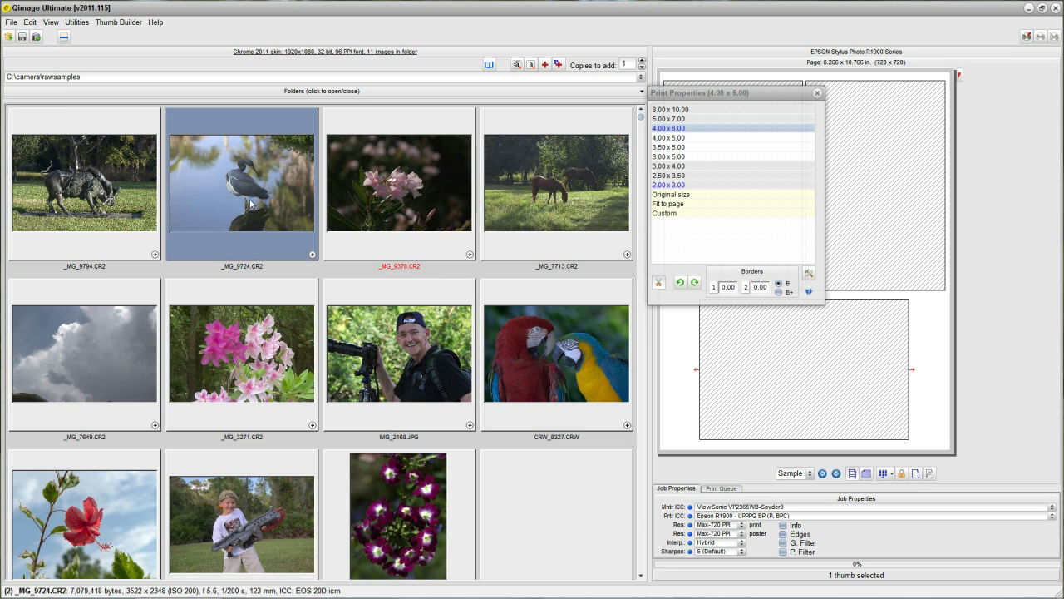
pyautogui.press('Right')
pyautogui.click(247, 203)
pyautogui.click(679, 110)
pyautogui.click(681, 119)
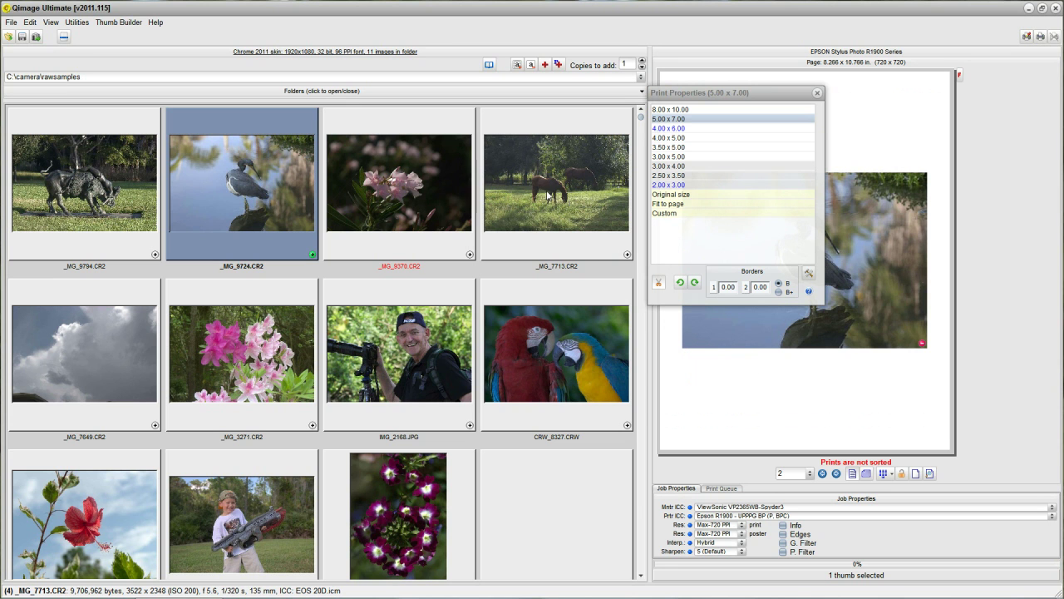
pyautogui.click(416, 341)
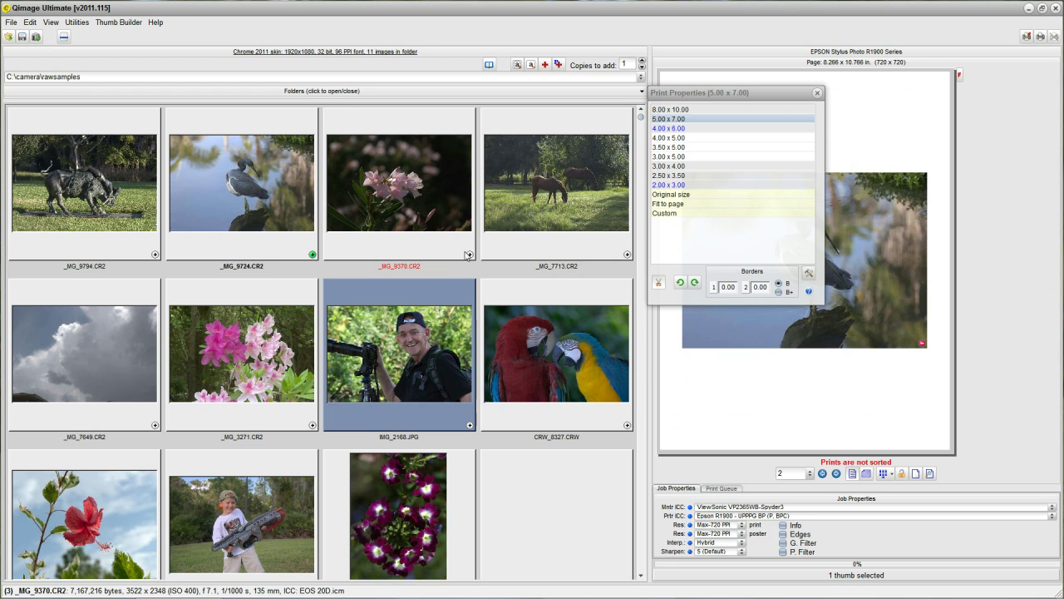
pyautogui.click(673, 130)
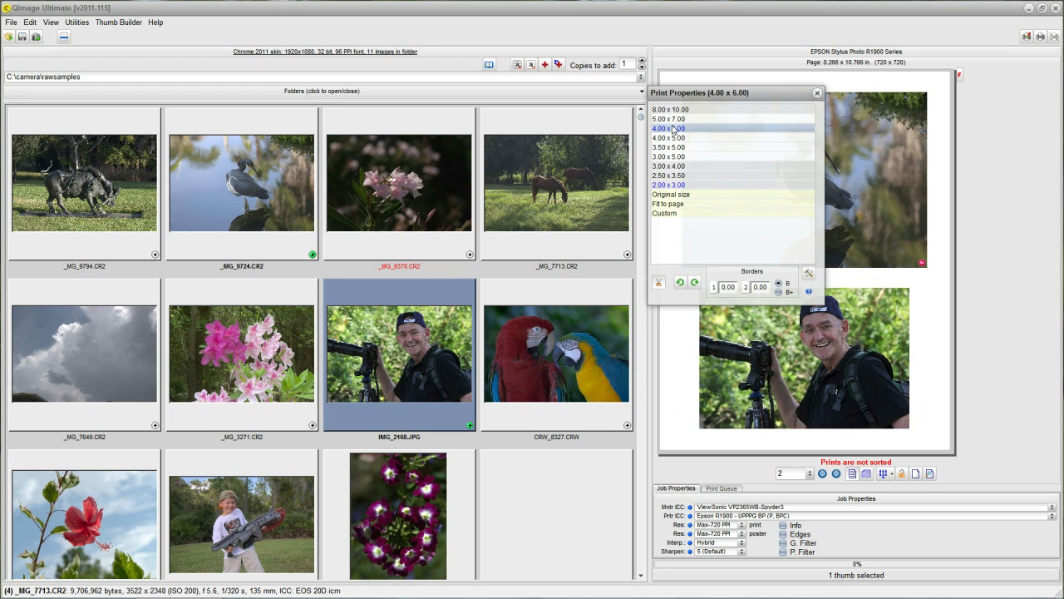
pyautogui.click(677, 184)
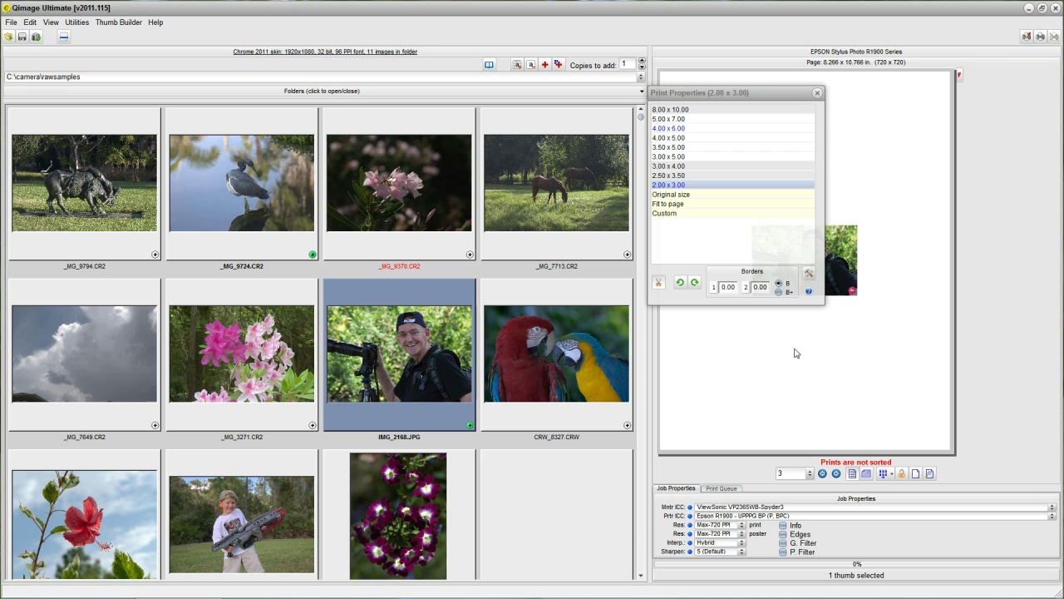
pyautogui.click(818, 93)
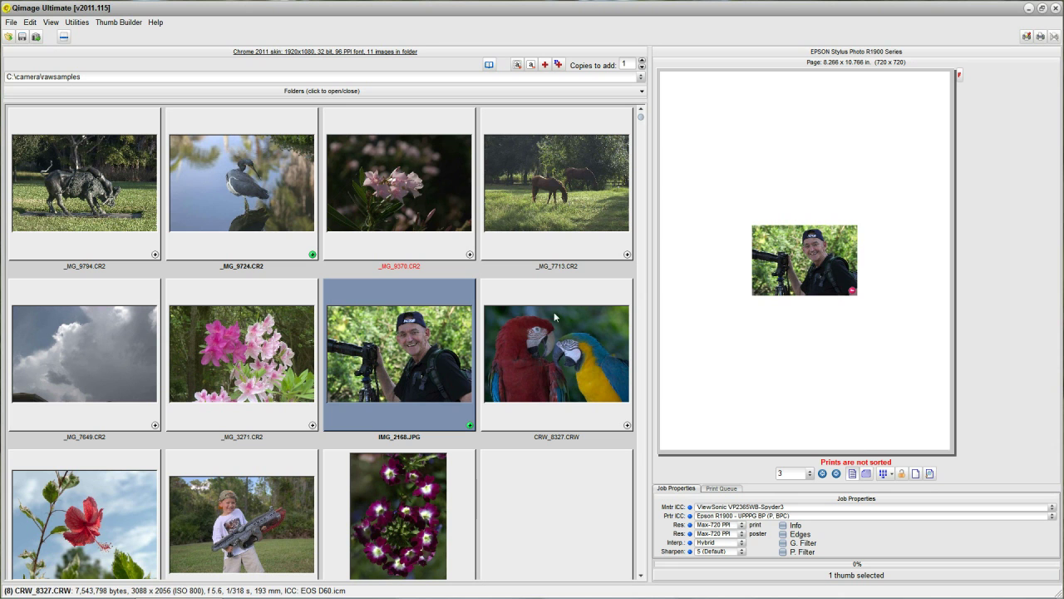
# Step: Add the parrots photo as a 5x7 and a 2x3 print
pyautogui.click(538, 332)
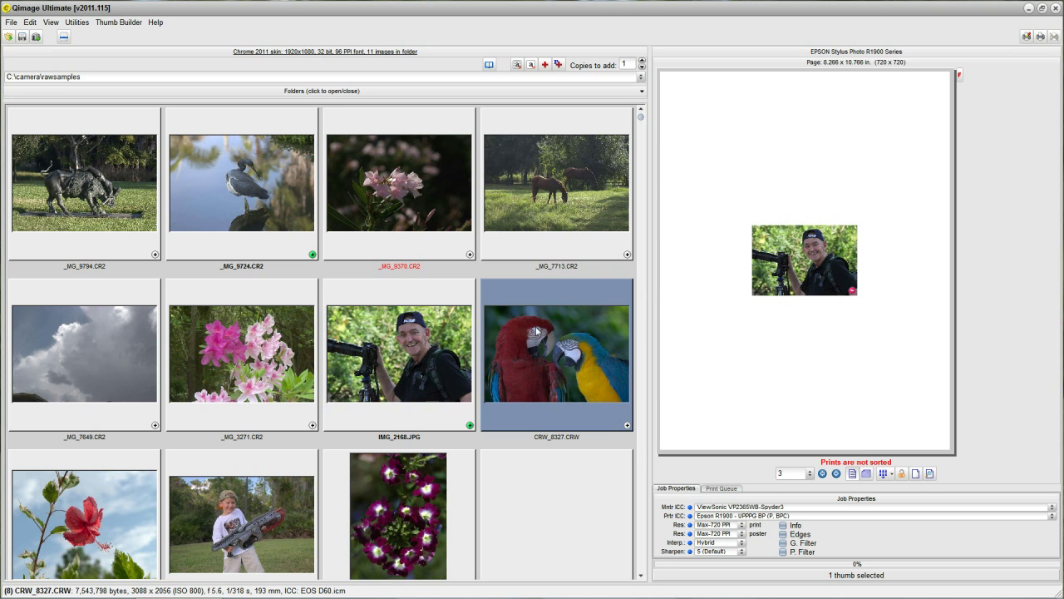
pyautogui.rightClick(537, 332)
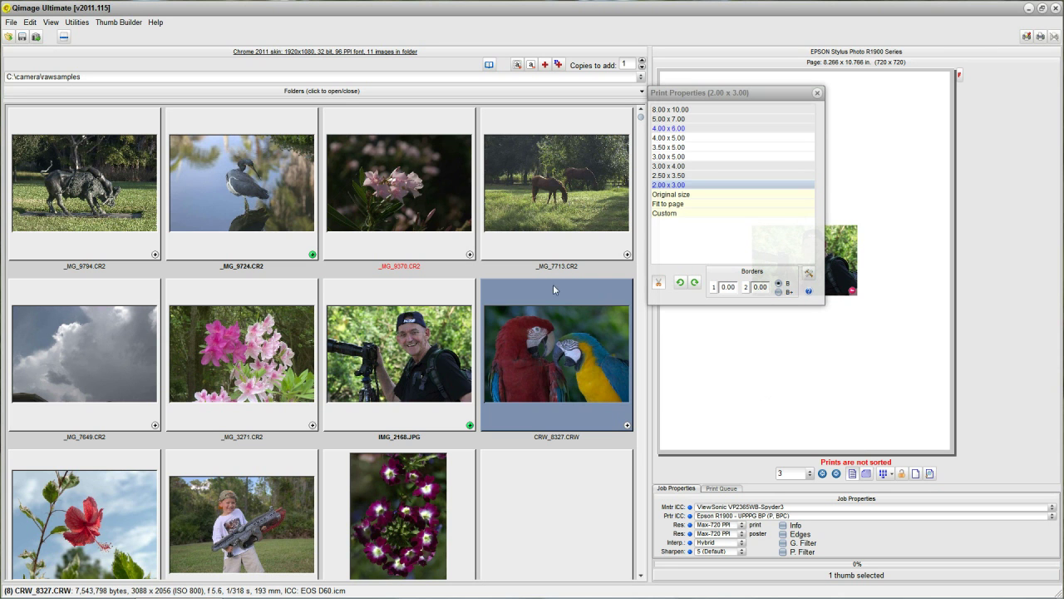
pyautogui.click(681, 119)
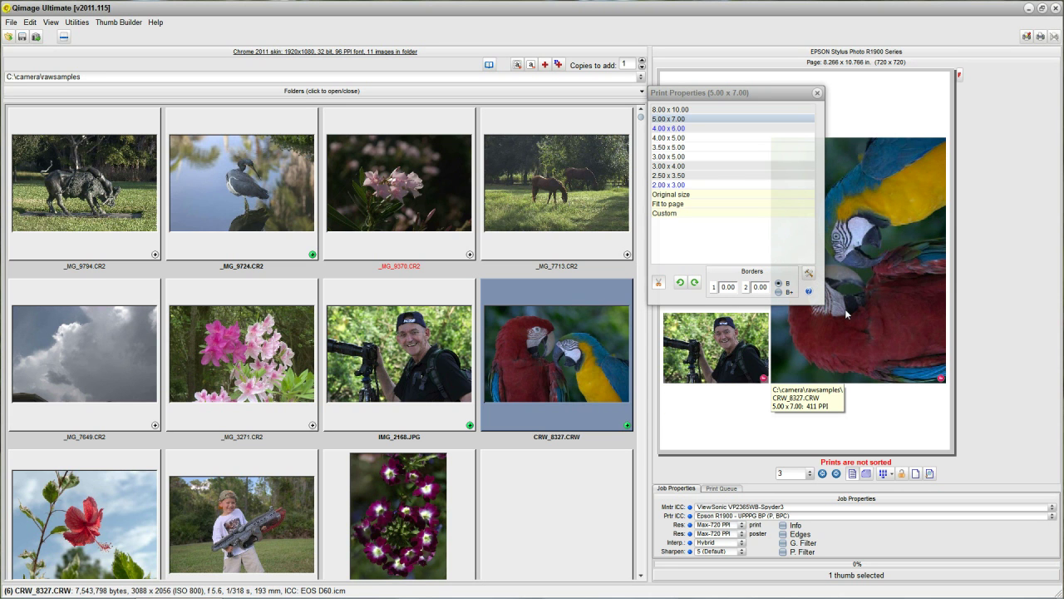
pyautogui.click(673, 186)
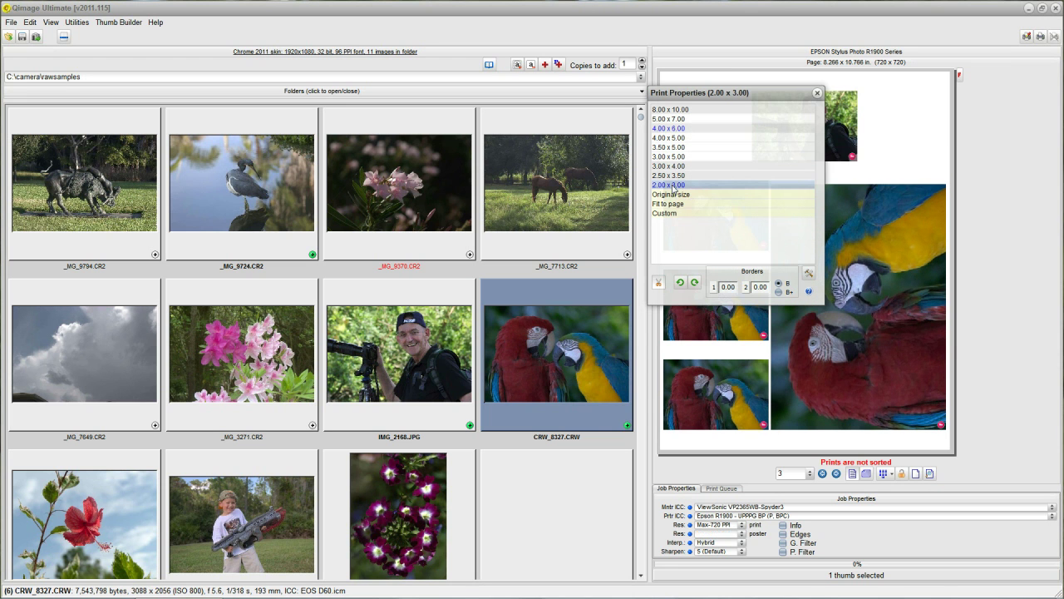
pyautogui.click(817, 94)
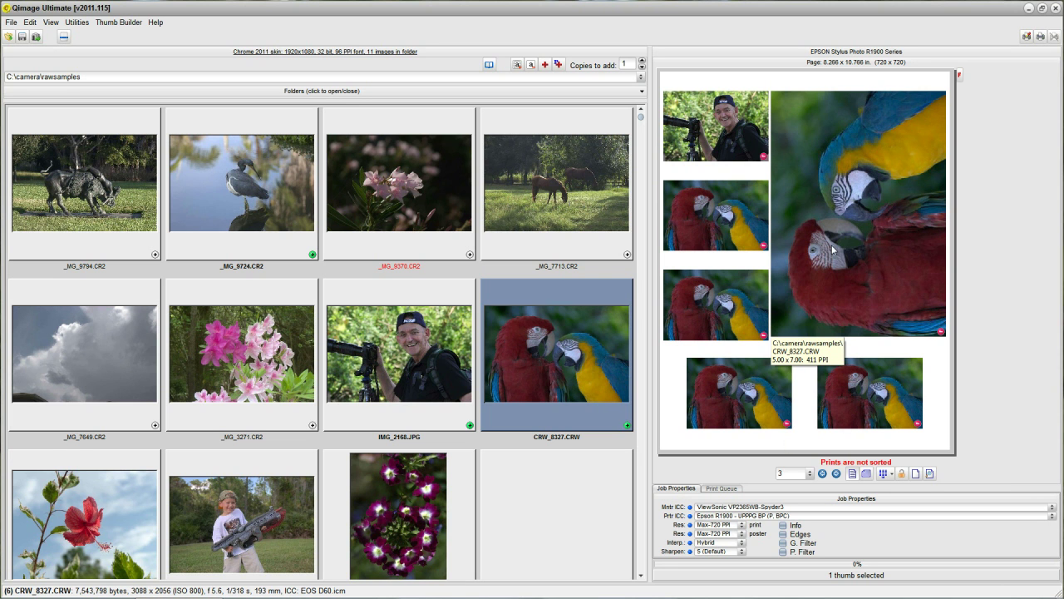
# Step: Clear the queue, select all eleven photos, and preview them starting at _MG_9794.CR2
pyautogui.rightClick(796, 220)
pyautogui.click(822, 247)
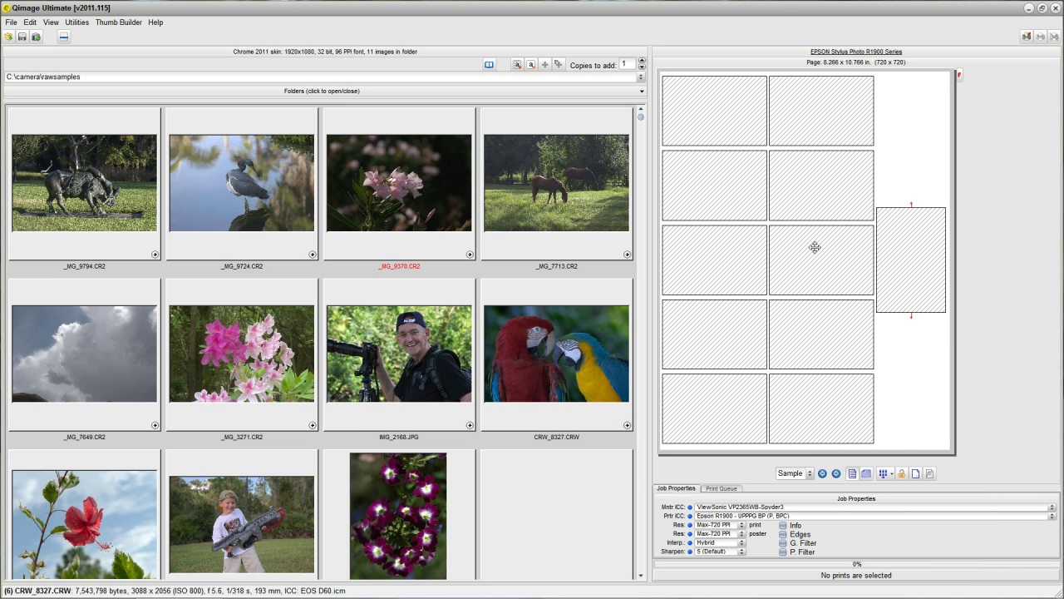
pyautogui.click(376, 158)
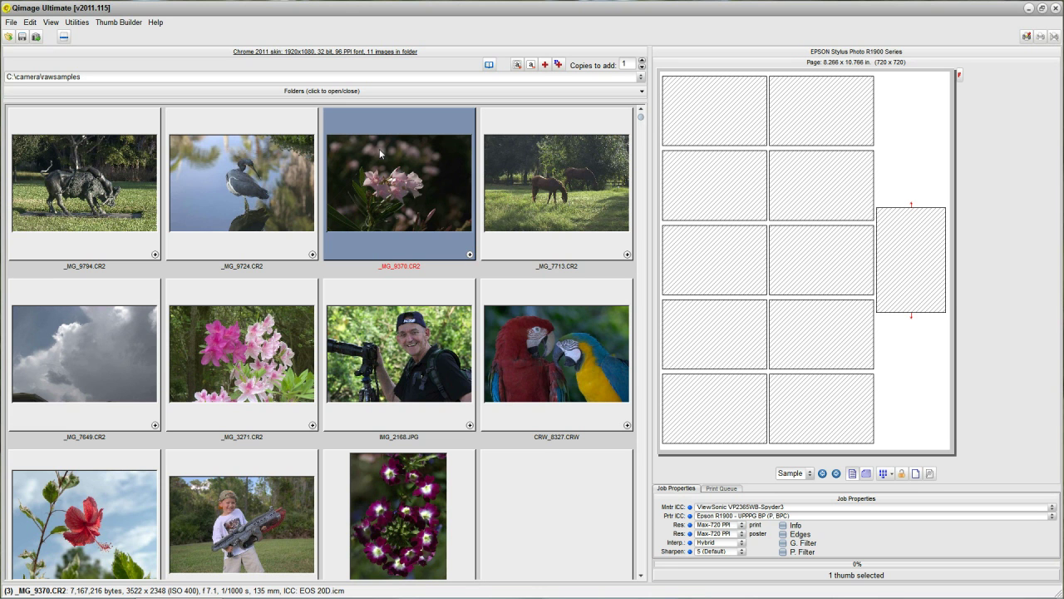
pyautogui.click(517, 67)
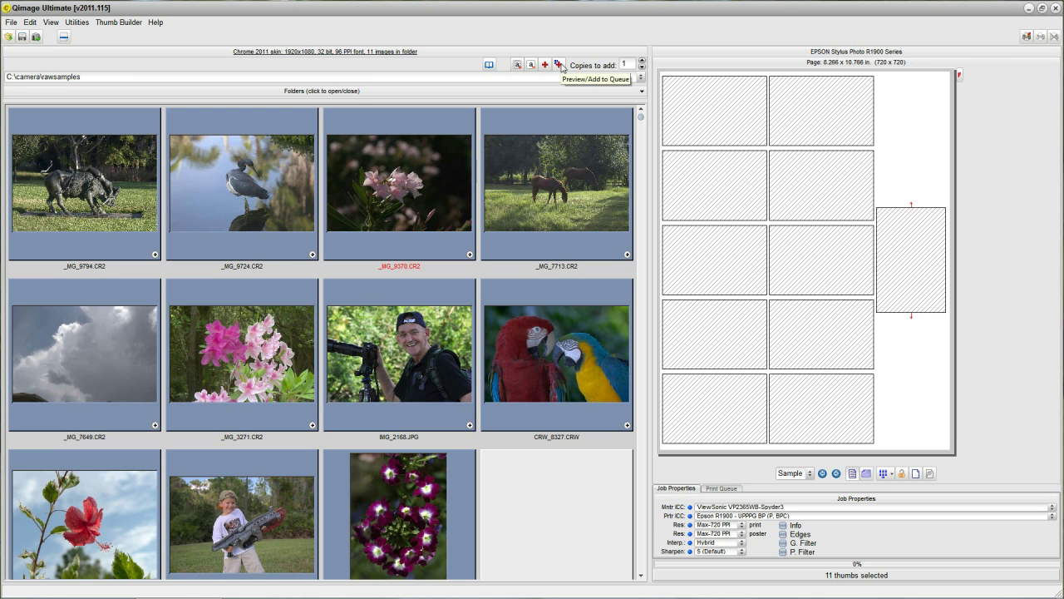
pyautogui.rightClick(557, 132)
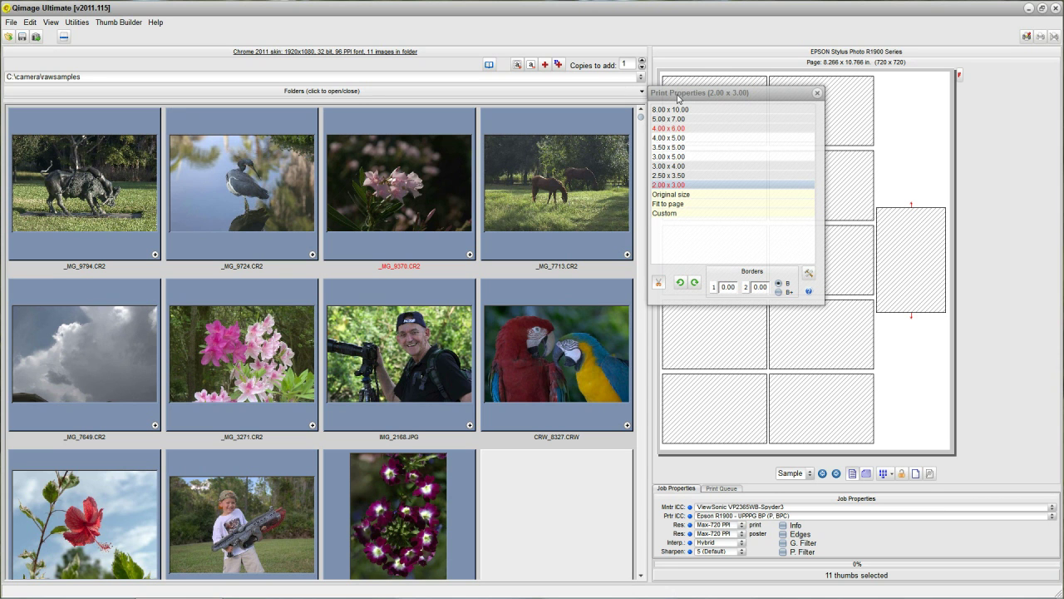
pyautogui.click(559, 65)
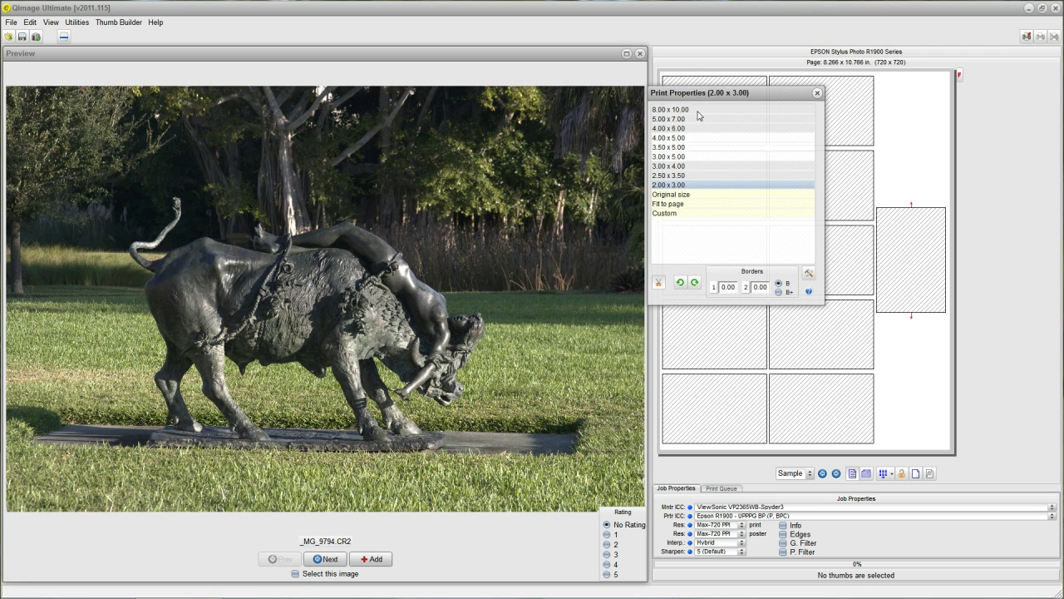
# Step: In Preview, add the heron at 5x7 and 4x6, and the horses at 5x7
pyautogui.click(337, 562)
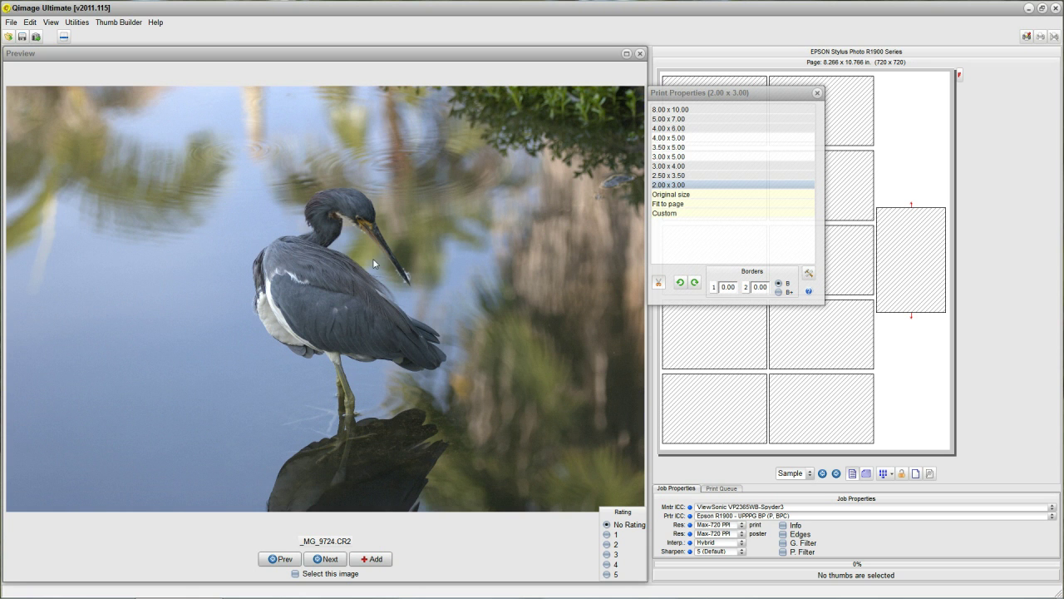
pyautogui.click(681, 120)
pyautogui.click(682, 129)
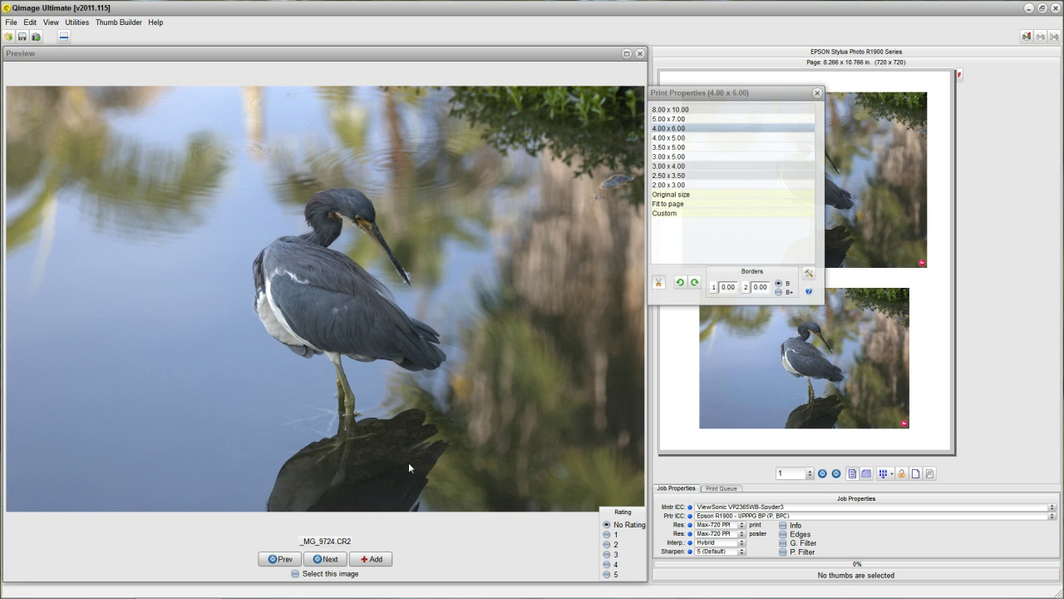
pyautogui.click(329, 559)
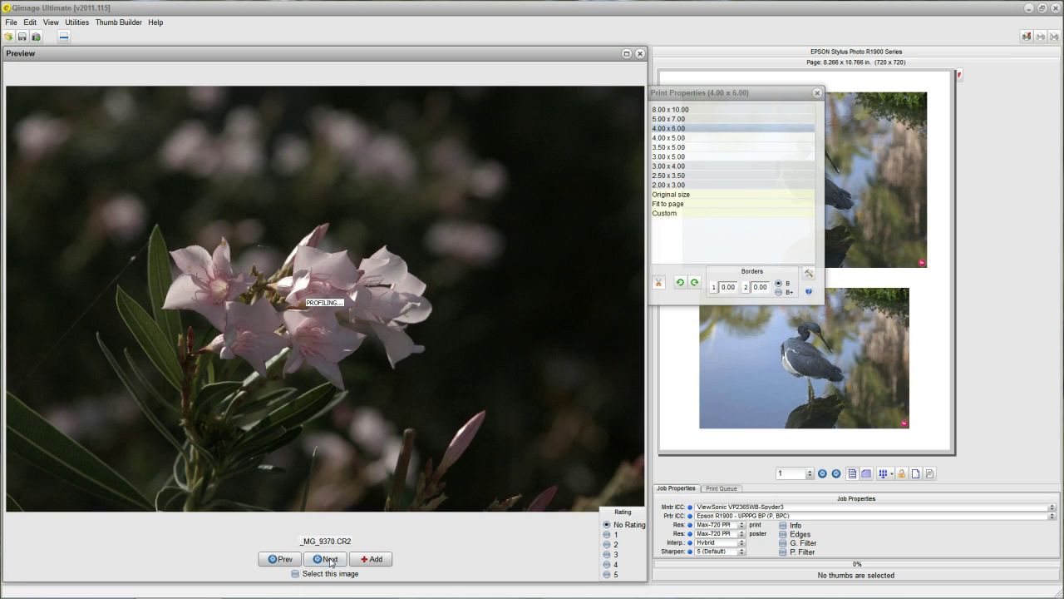
pyautogui.click(330, 559)
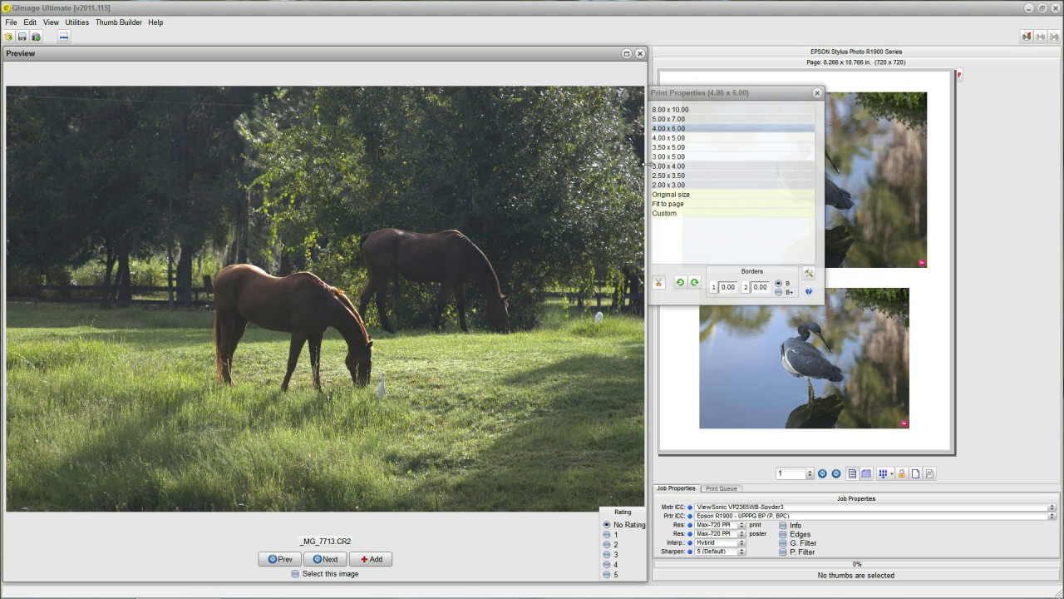
pyautogui.click(680, 120)
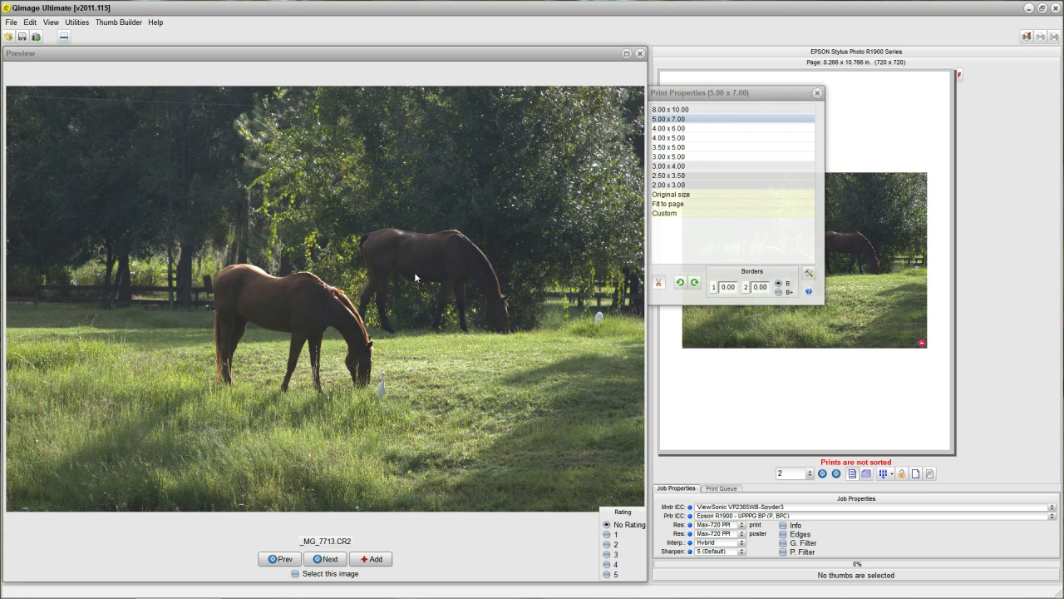
# Step: Advance to portrait IMG_2168.JPG and add it at 4x6, then 2x3
pyautogui.click(324, 558)
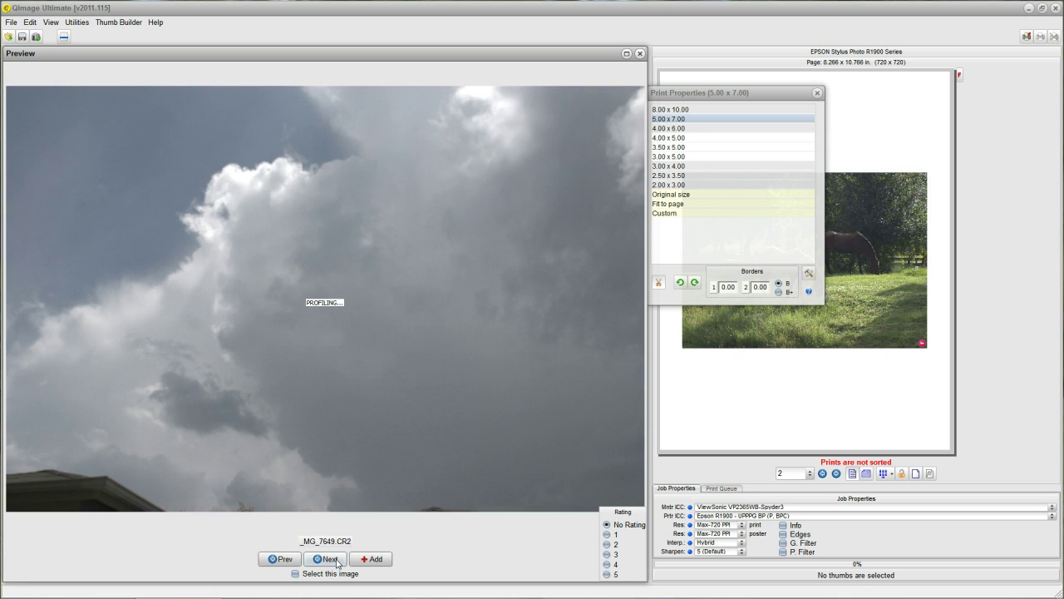
pyautogui.click(331, 559)
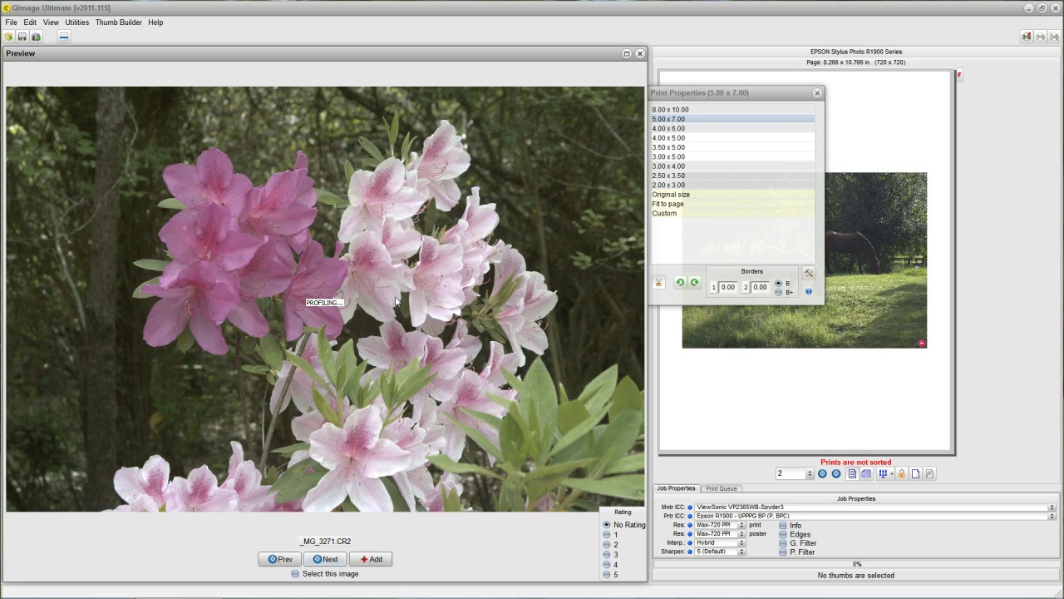
pyautogui.click(325, 559)
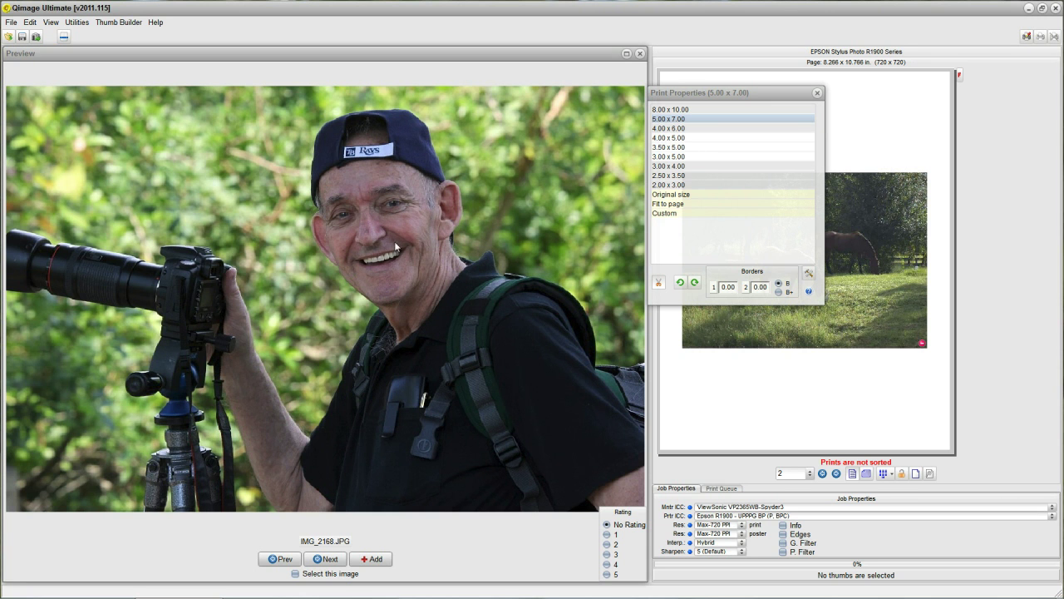
pyautogui.click(684, 129)
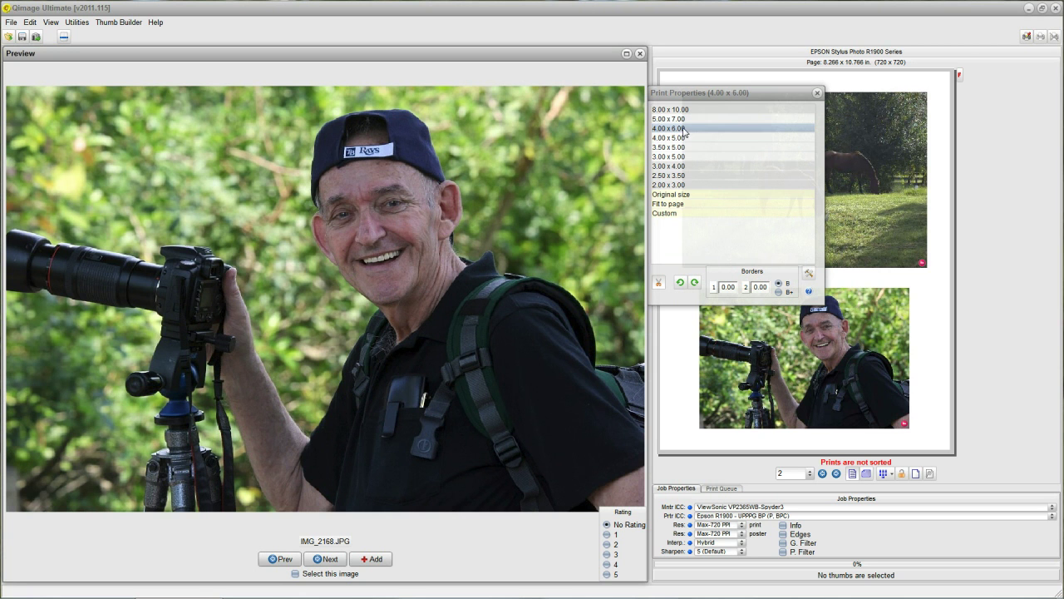
pyautogui.click(684, 185)
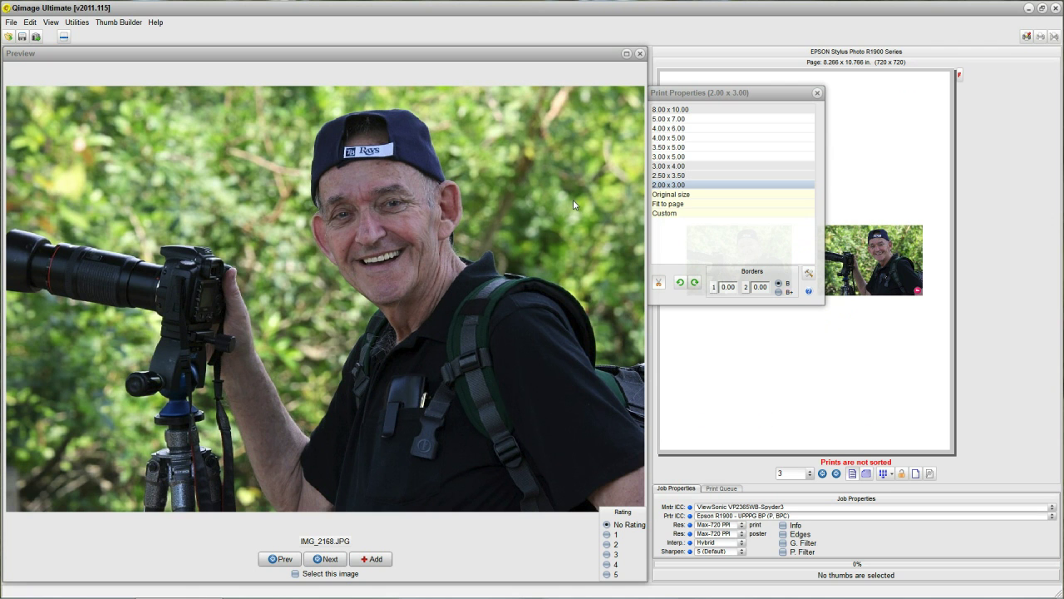
pyautogui.click(816, 94)
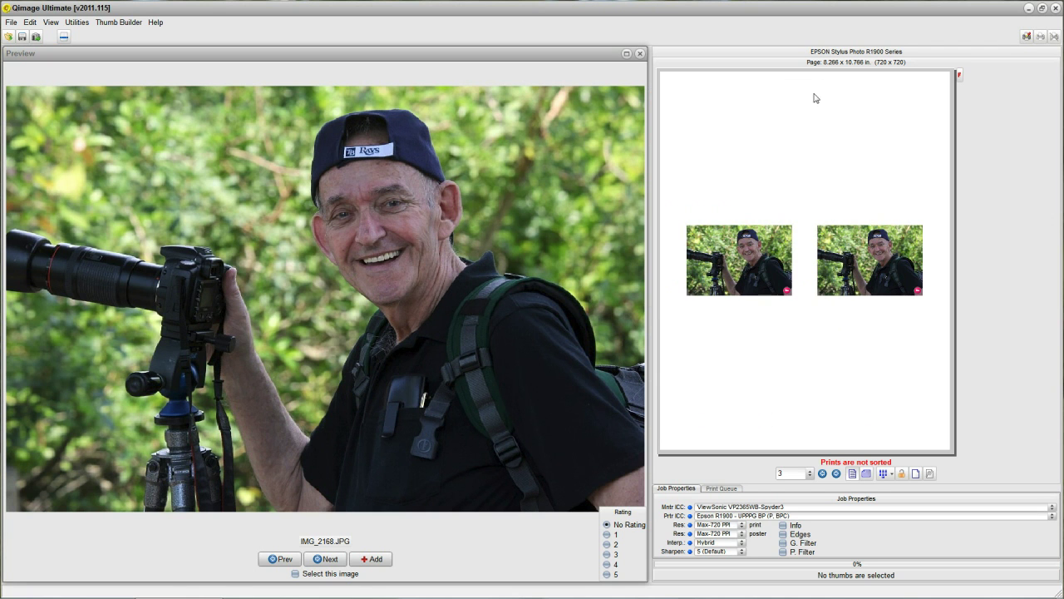
# Step: Close the preview and clear the print queue
pyautogui.click(640, 53)
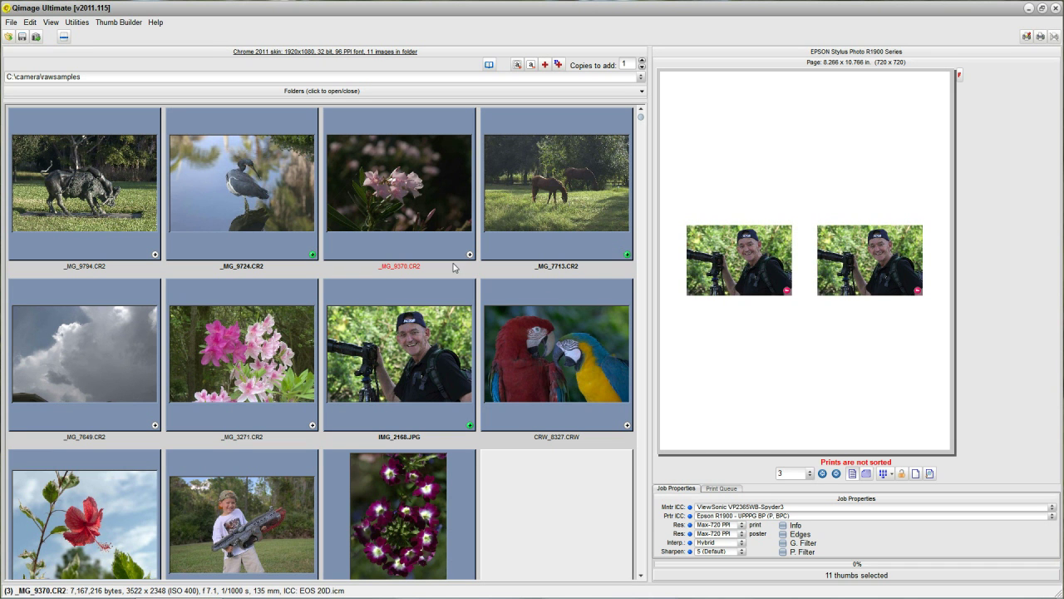
pyautogui.click(774, 338)
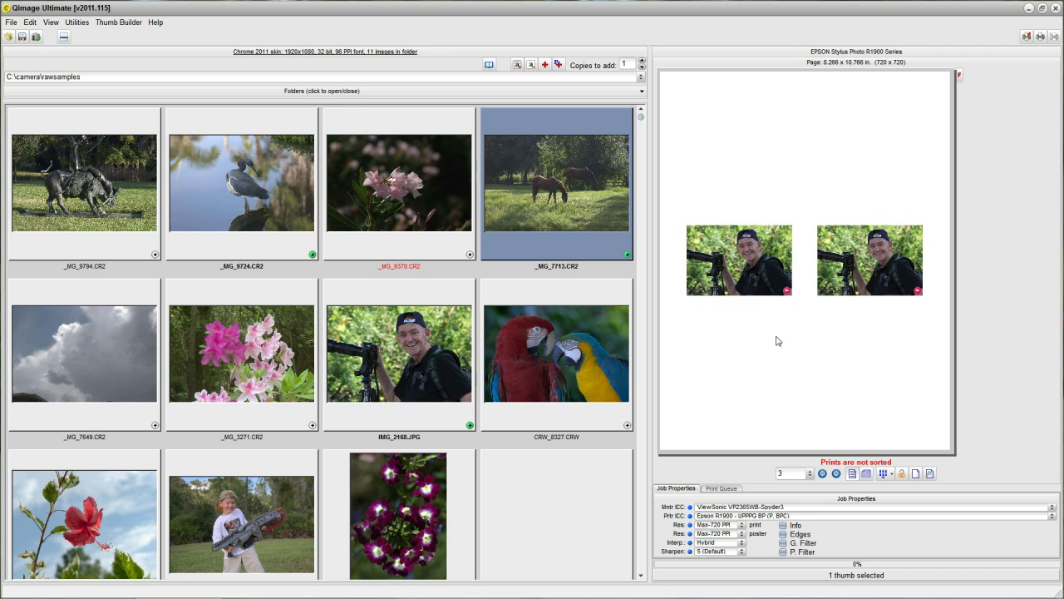
pyautogui.rightClick(792, 332)
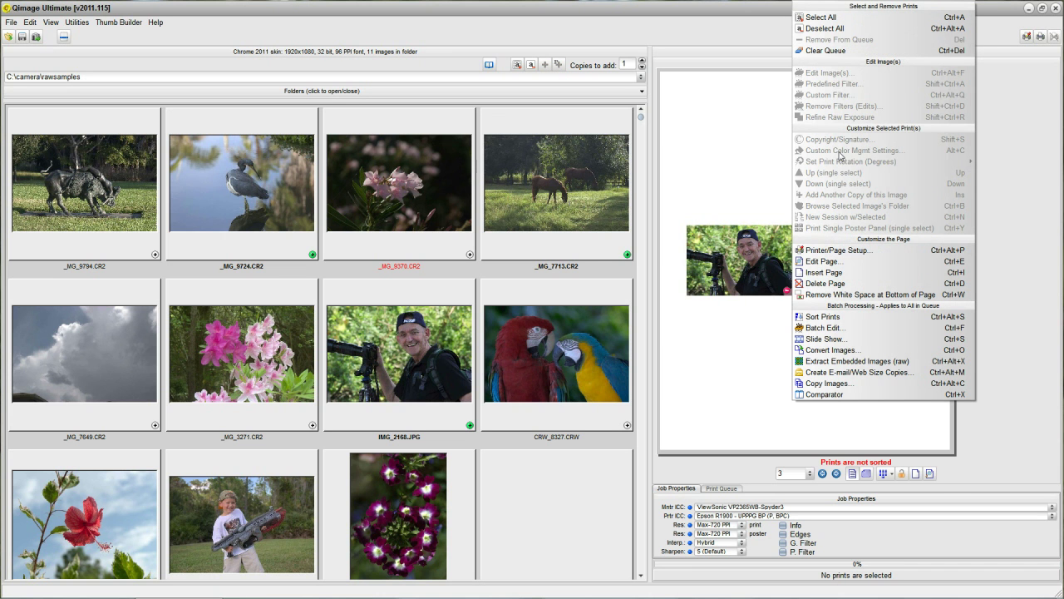
pyautogui.click(834, 52)
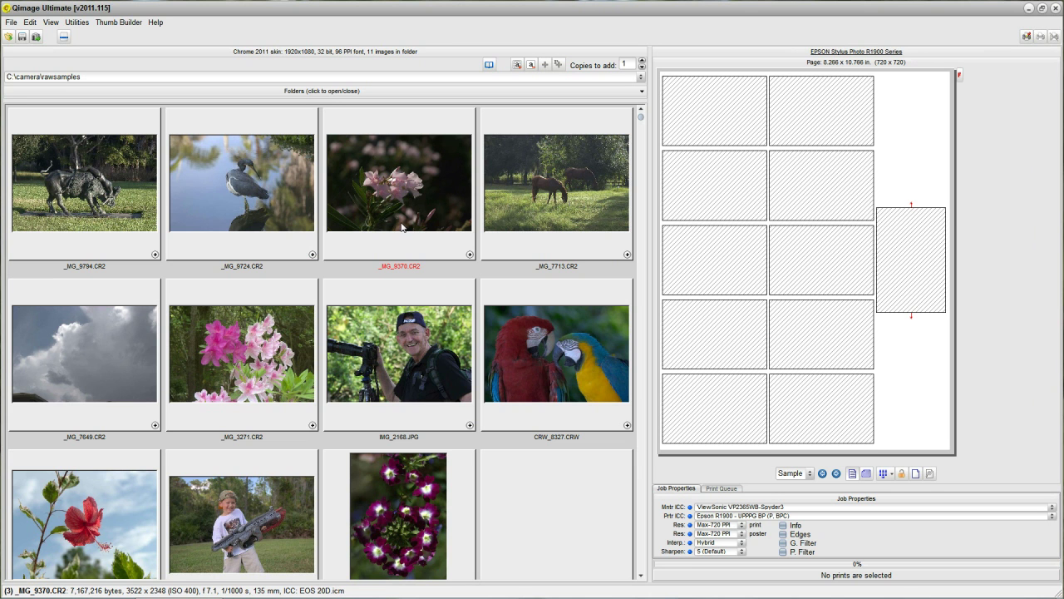
# Step: Select all 11 photos in the folder's thumbnail grid
pyautogui.press('Right')
pyautogui.press('Left')
pyautogui.press('Home')
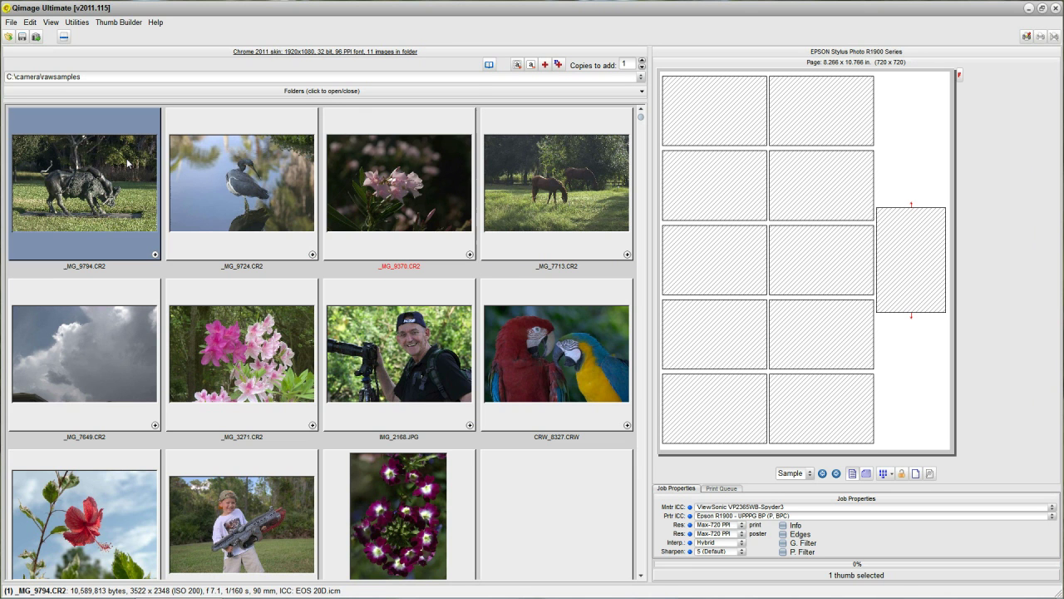
pyautogui.click(517, 65)
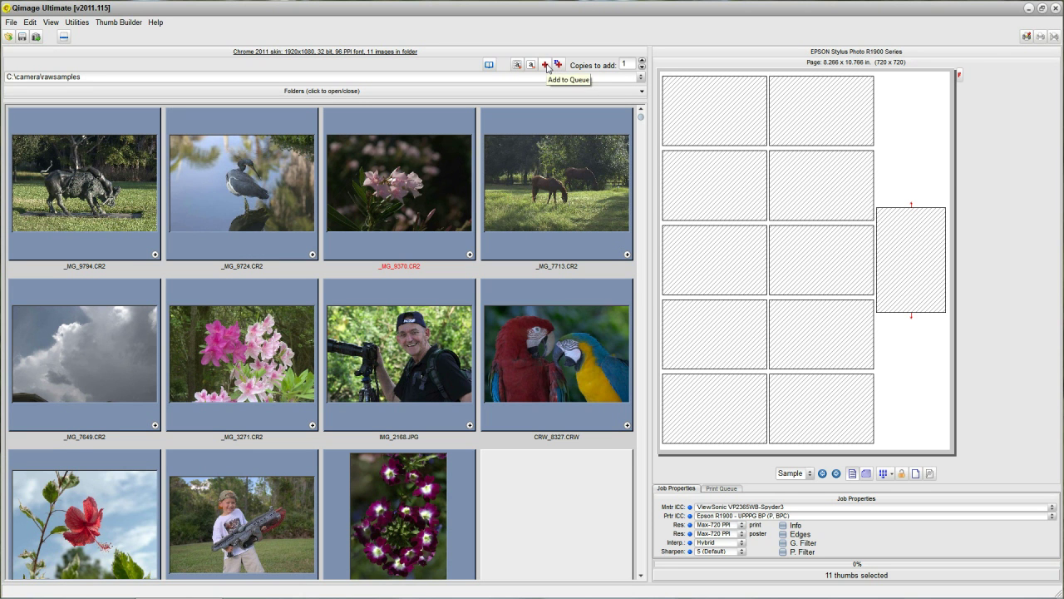
# Step: Add all 11 selected photos to the queue as 2x3 wallet prints
pyautogui.click(545, 65)
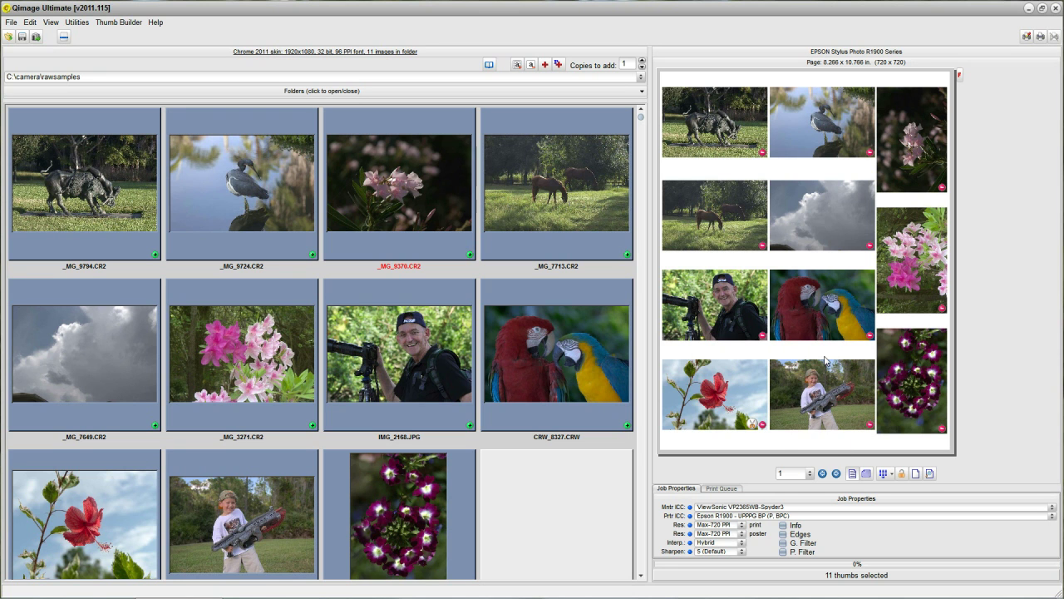
pyautogui.moveTo(794, 394)
pyautogui.moveTo(788, 294)
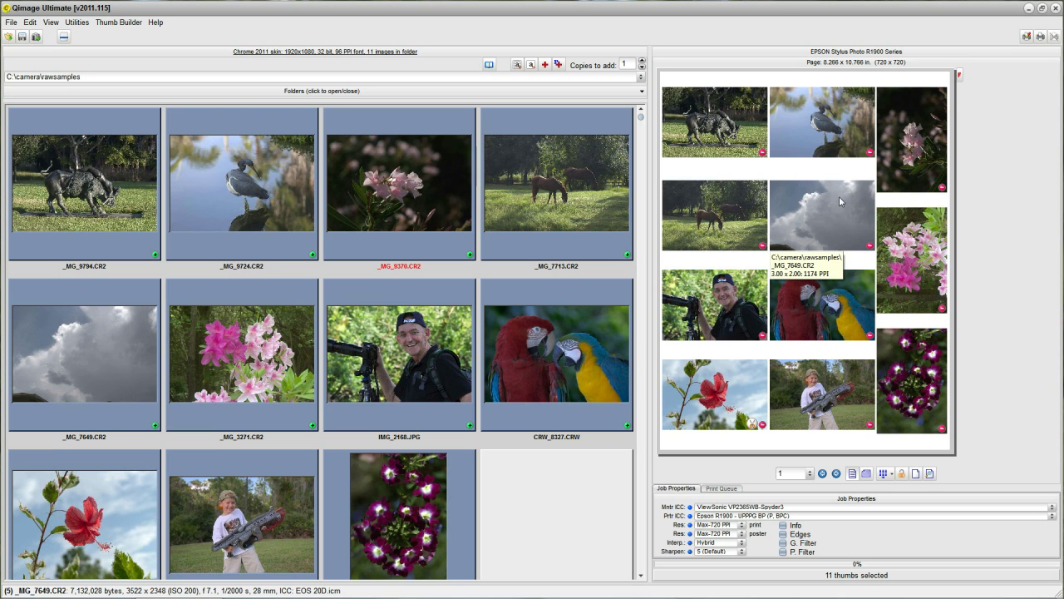
# Step: Select the hibiscus, oleander and other two flower prints on the page
pyautogui.click(720, 133)
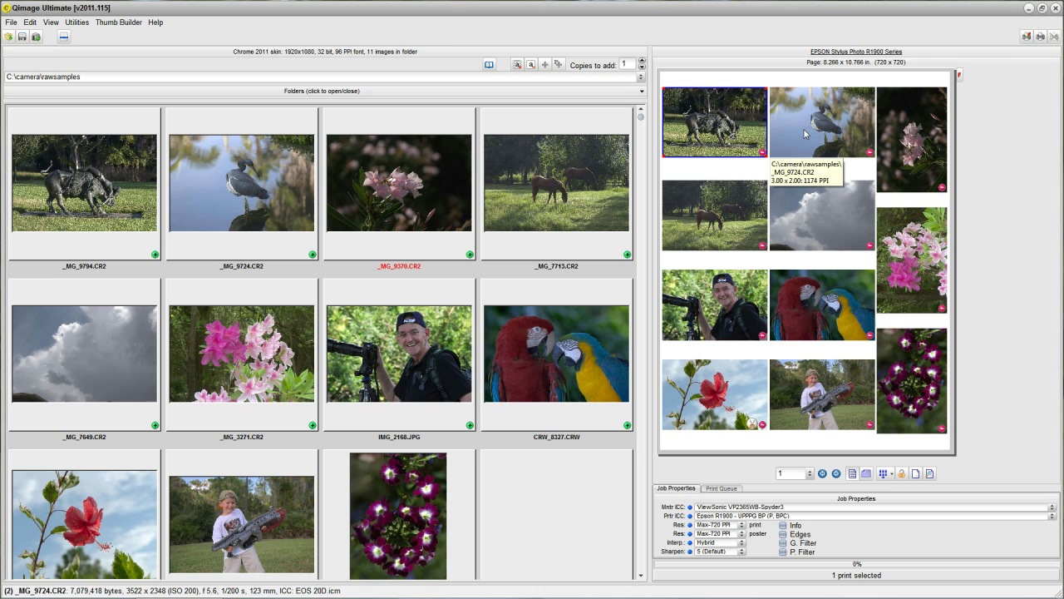
pyautogui.click(705, 214)
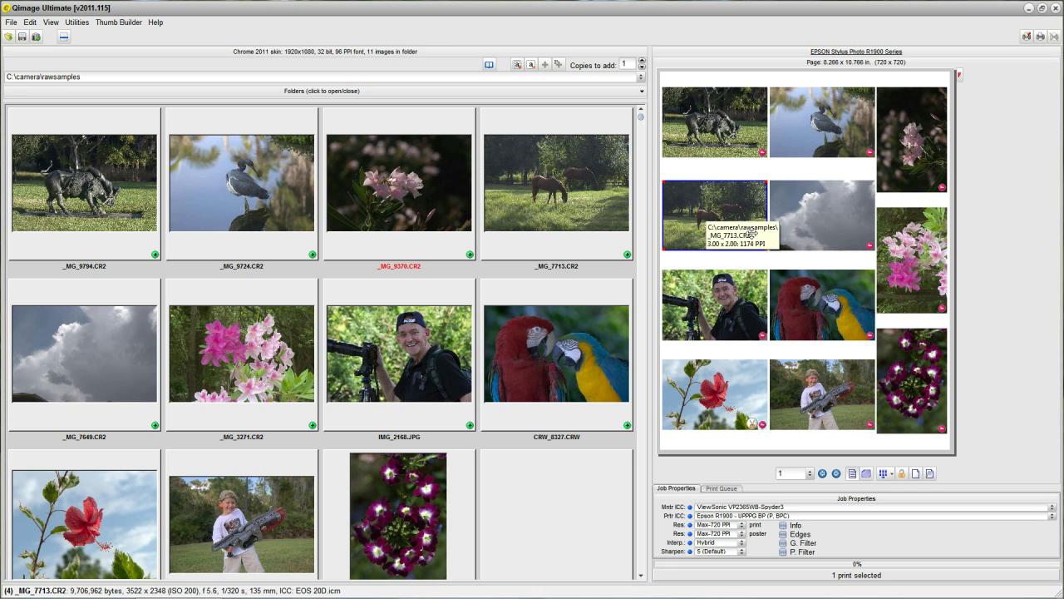
pyautogui.click(733, 387)
pyautogui.keyDown('ctrl'); pyautogui.click(922, 368); pyautogui.keyUp('ctrl')
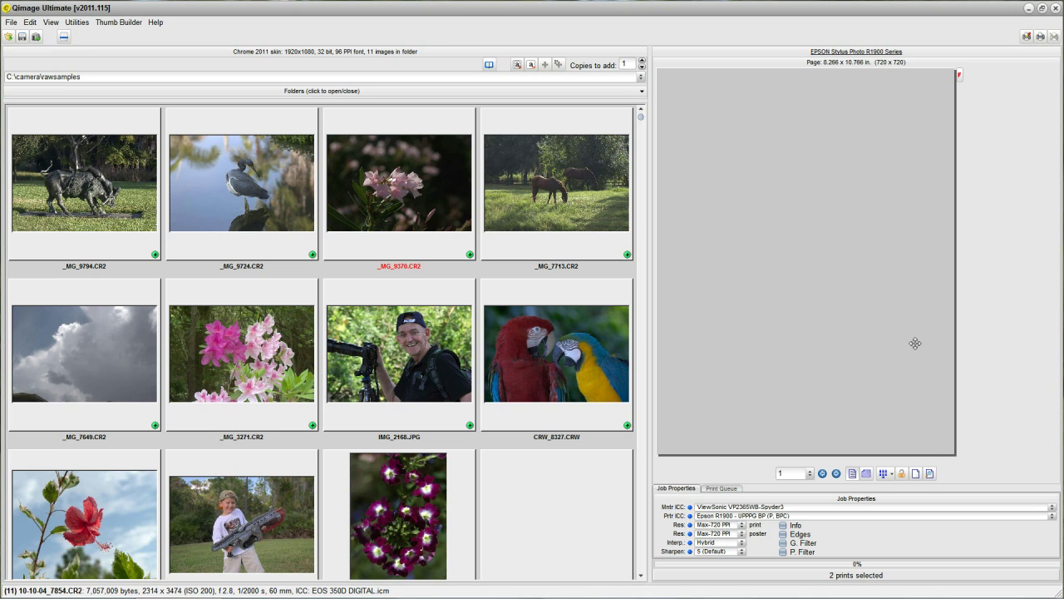
pyautogui.keyDown('ctrl'); pyautogui.click(912, 273); pyautogui.keyUp('ctrl')
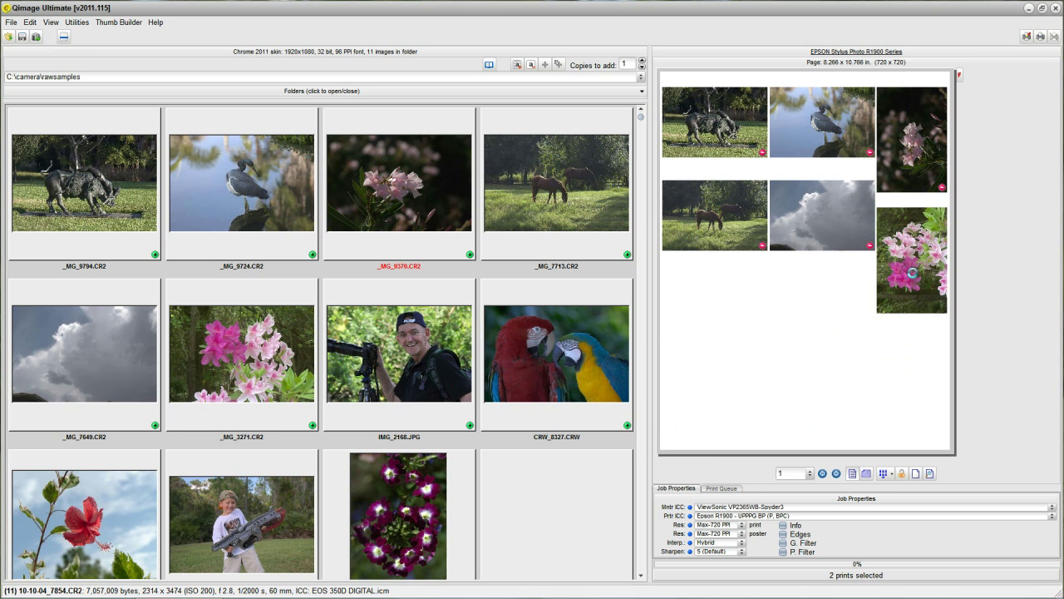
pyautogui.keyDown('ctrl'); pyautogui.click(914, 145); pyautogui.keyUp('ctrl')
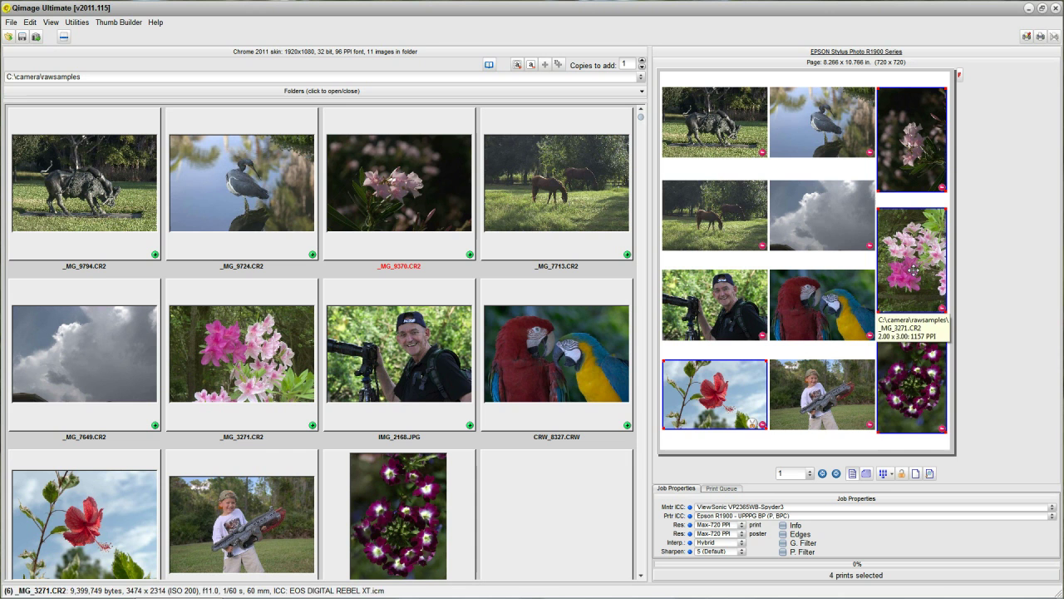
# Step: Resize the four selected flower prints to 4.00 x 6.00 and view page two
pyautogui.click(923, 166)
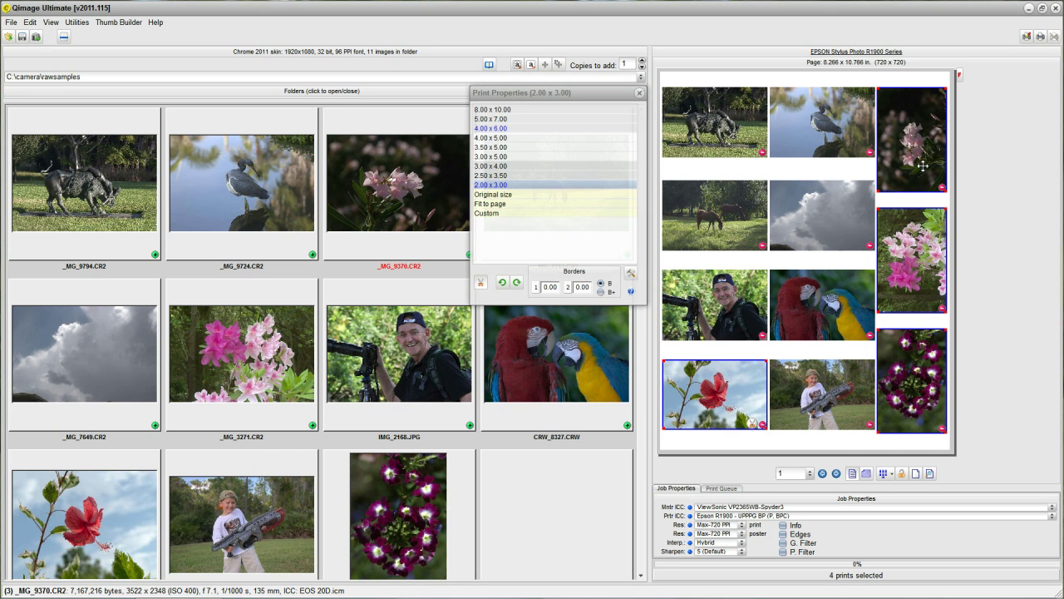
pyautogui.click(491, 128)
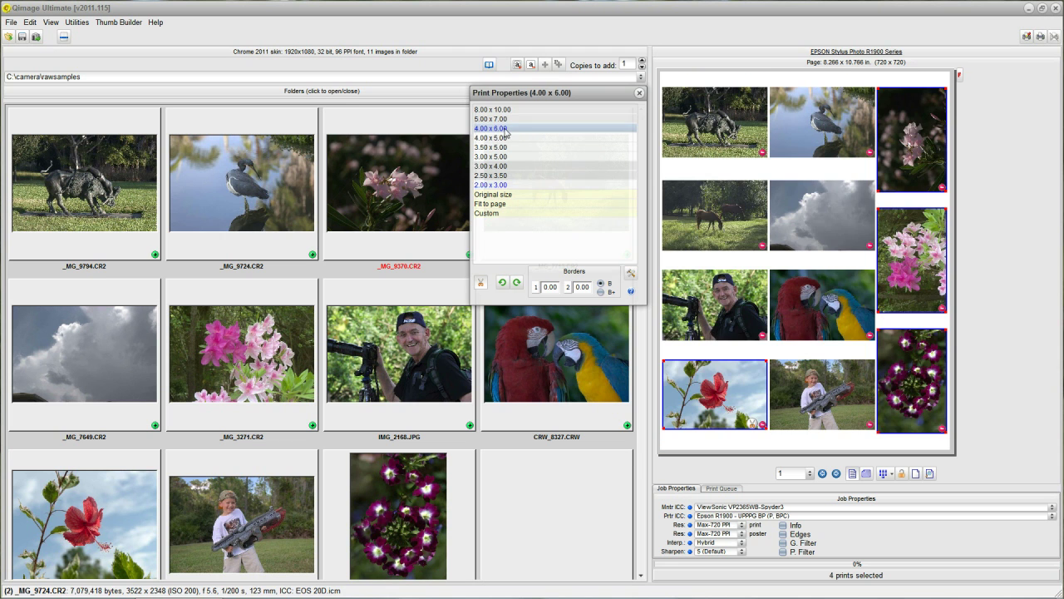
pyautogui.click(640, 94)
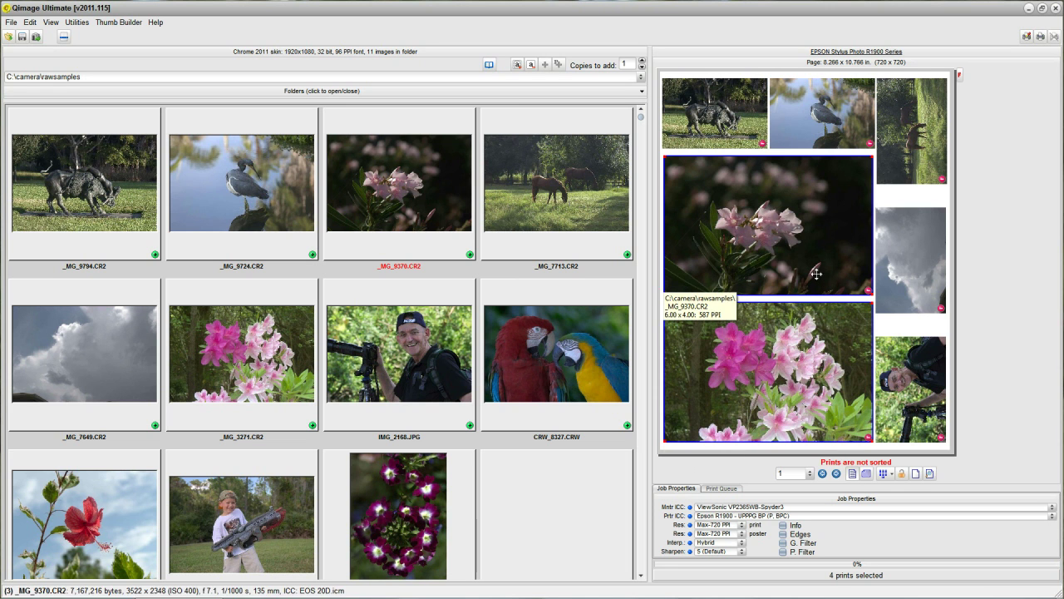
pyautogui.click(835, 473)
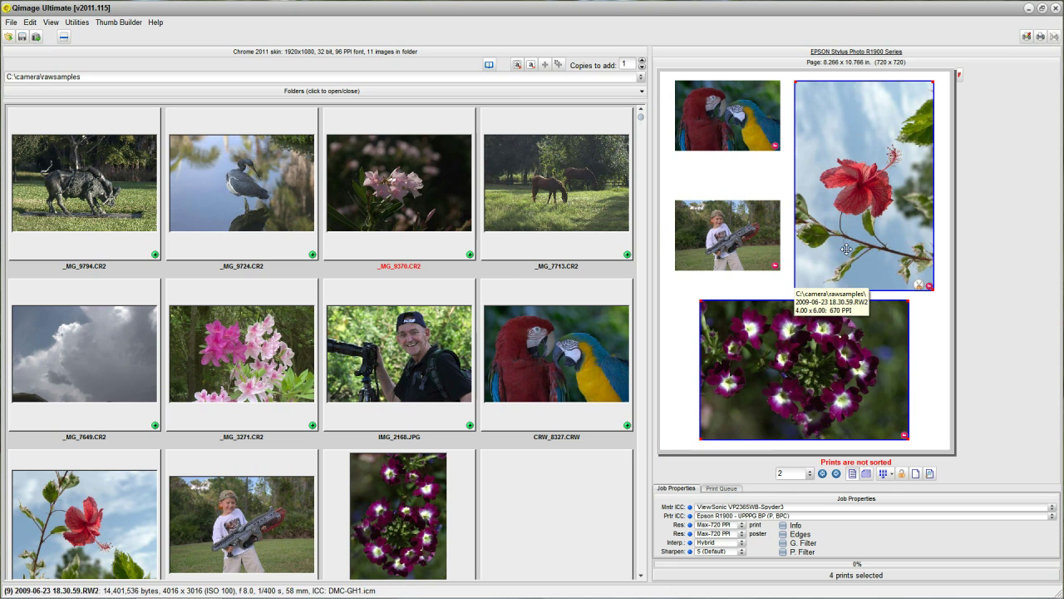
# Step: Return to page 1, where the oleander and azalea show as 6.00 x 4.00 prints
pyautogui.click(822, 473)
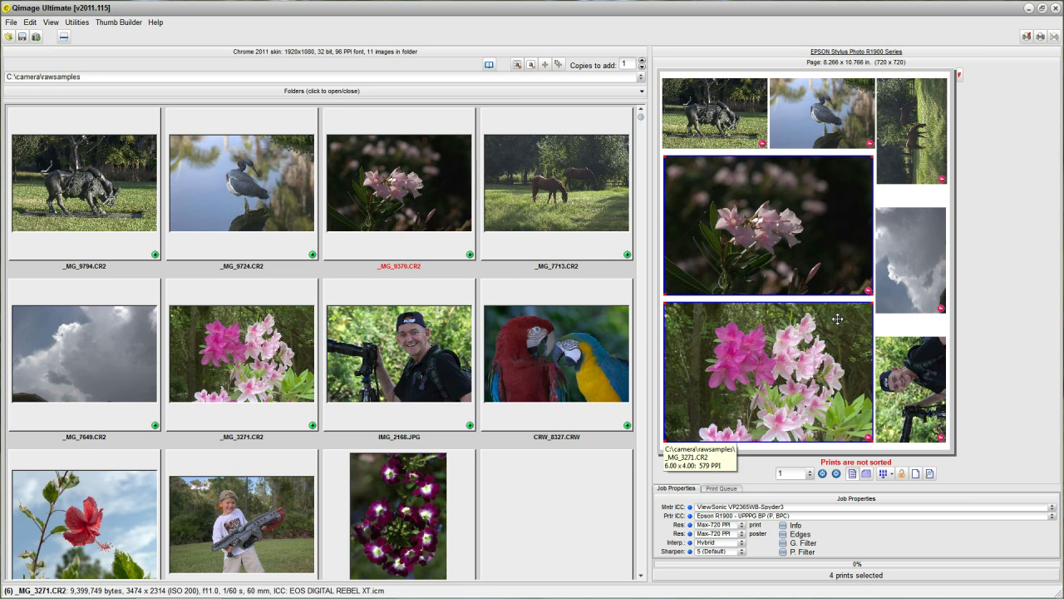